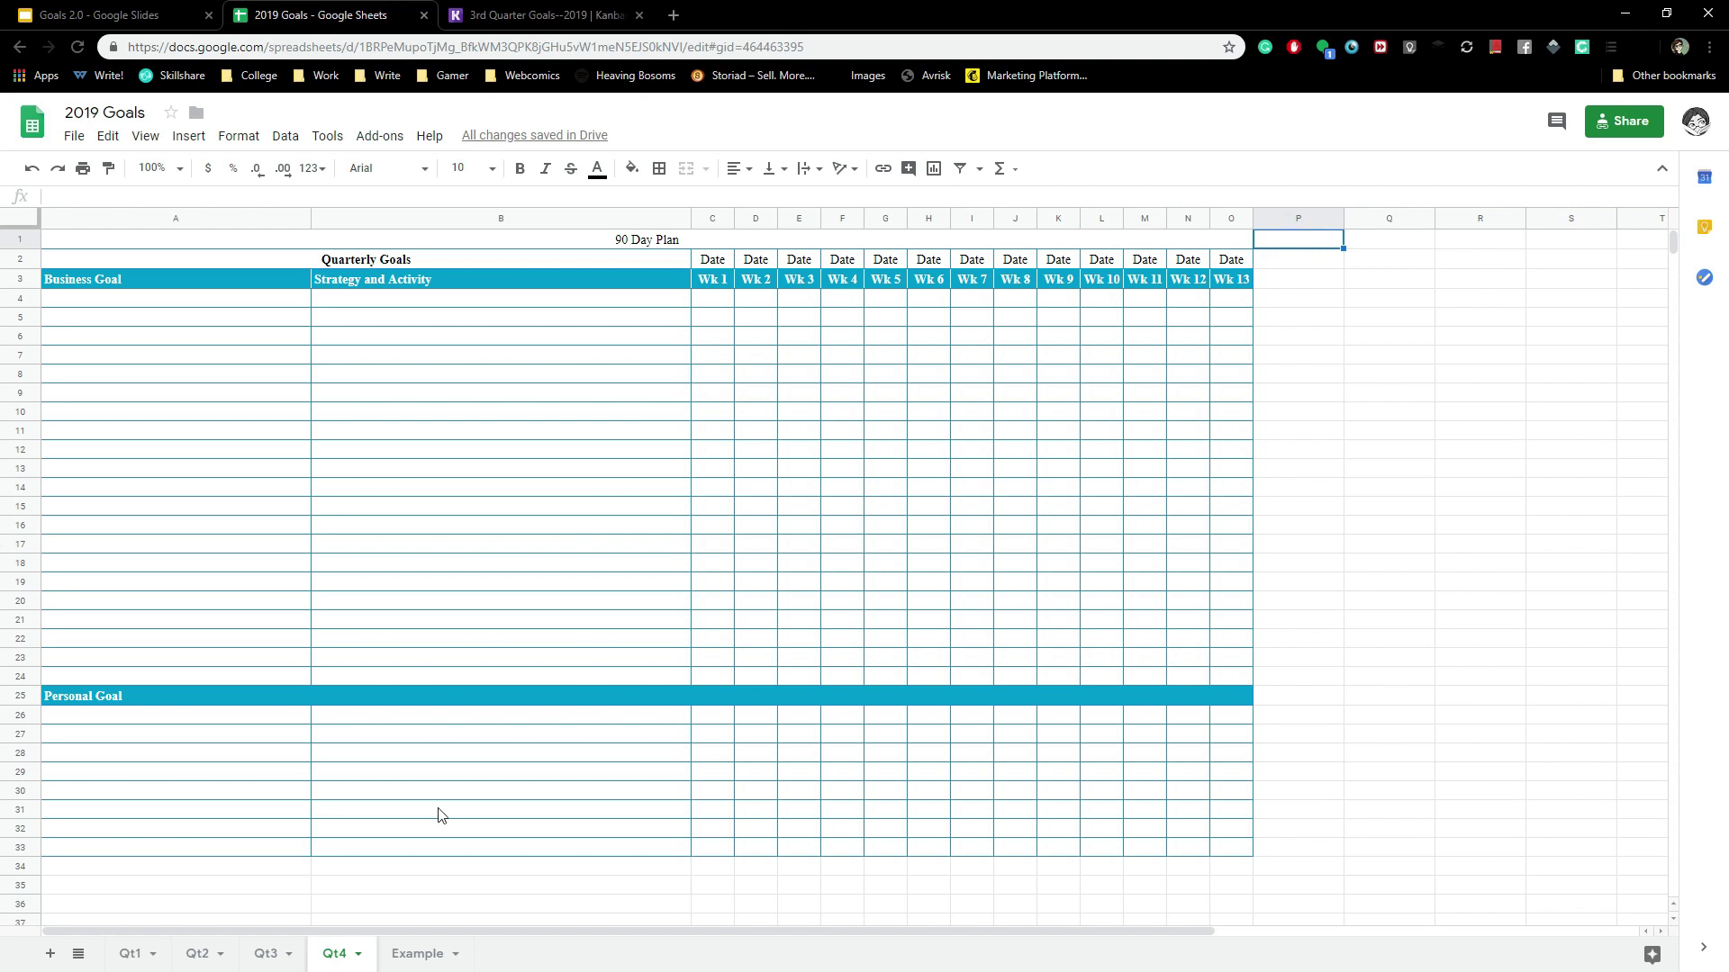
Review the filled-in 90 Day Plans on the Example and Qt3 sheets, including the Qt3 strategy for Finish Ten of Brownies Draft.
left_click(416, 956)
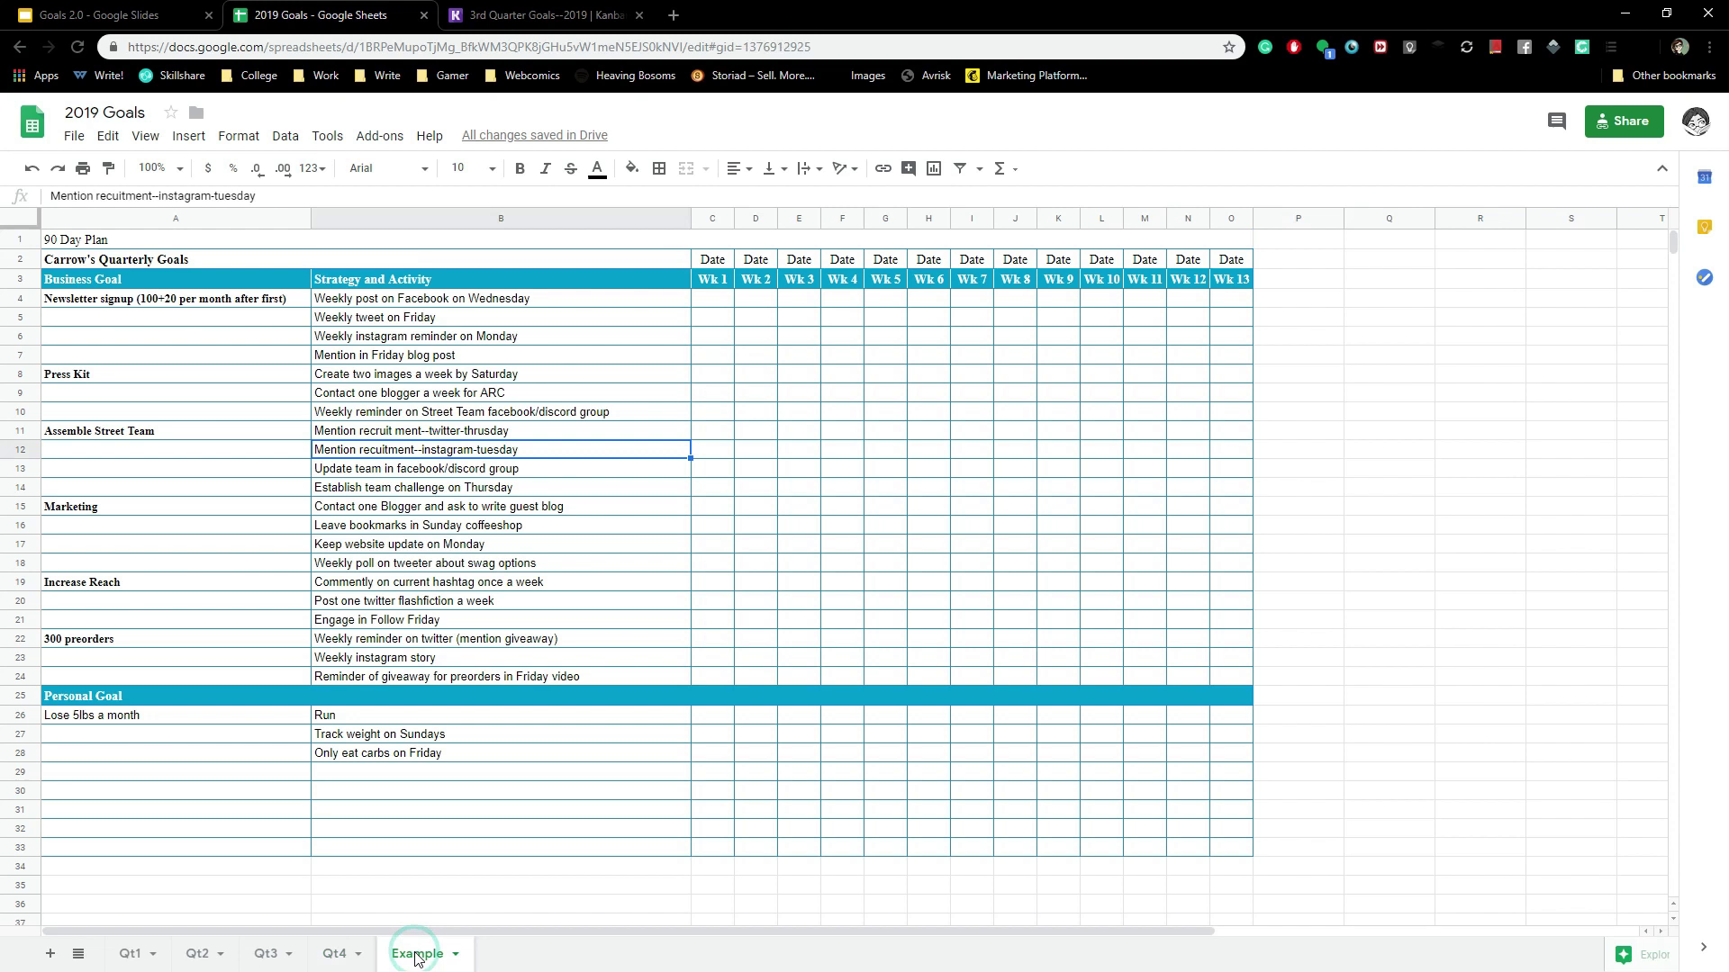
left_click(1291, 250)
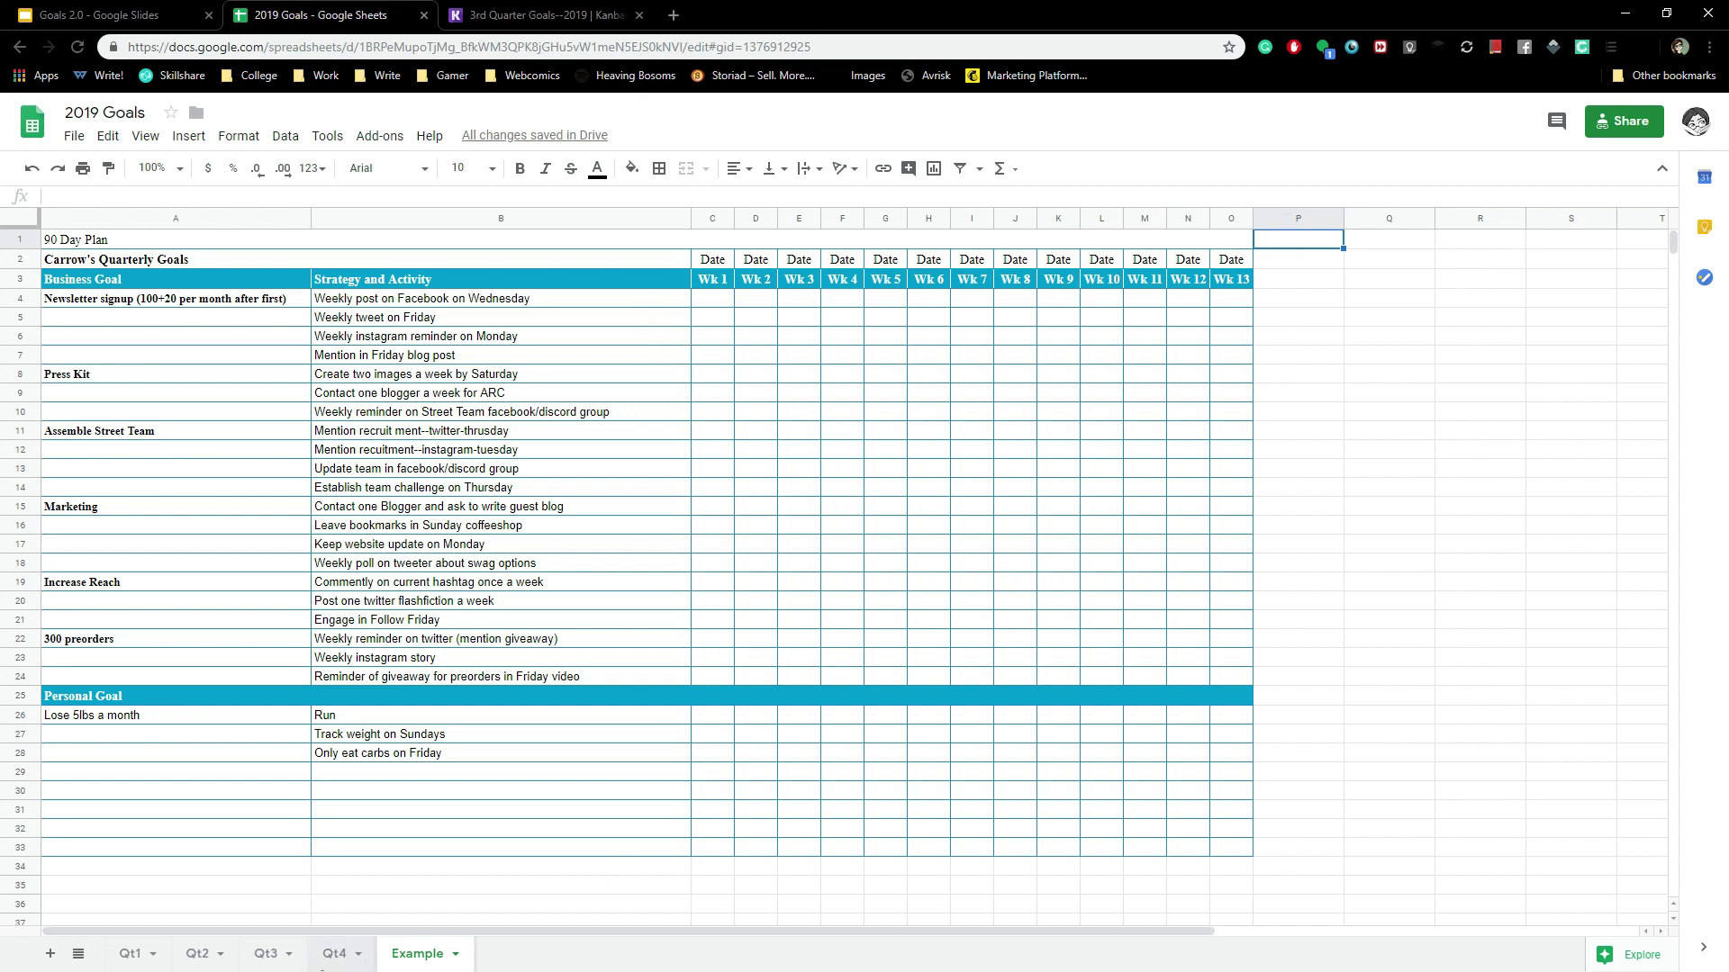
left_click(266, 955)
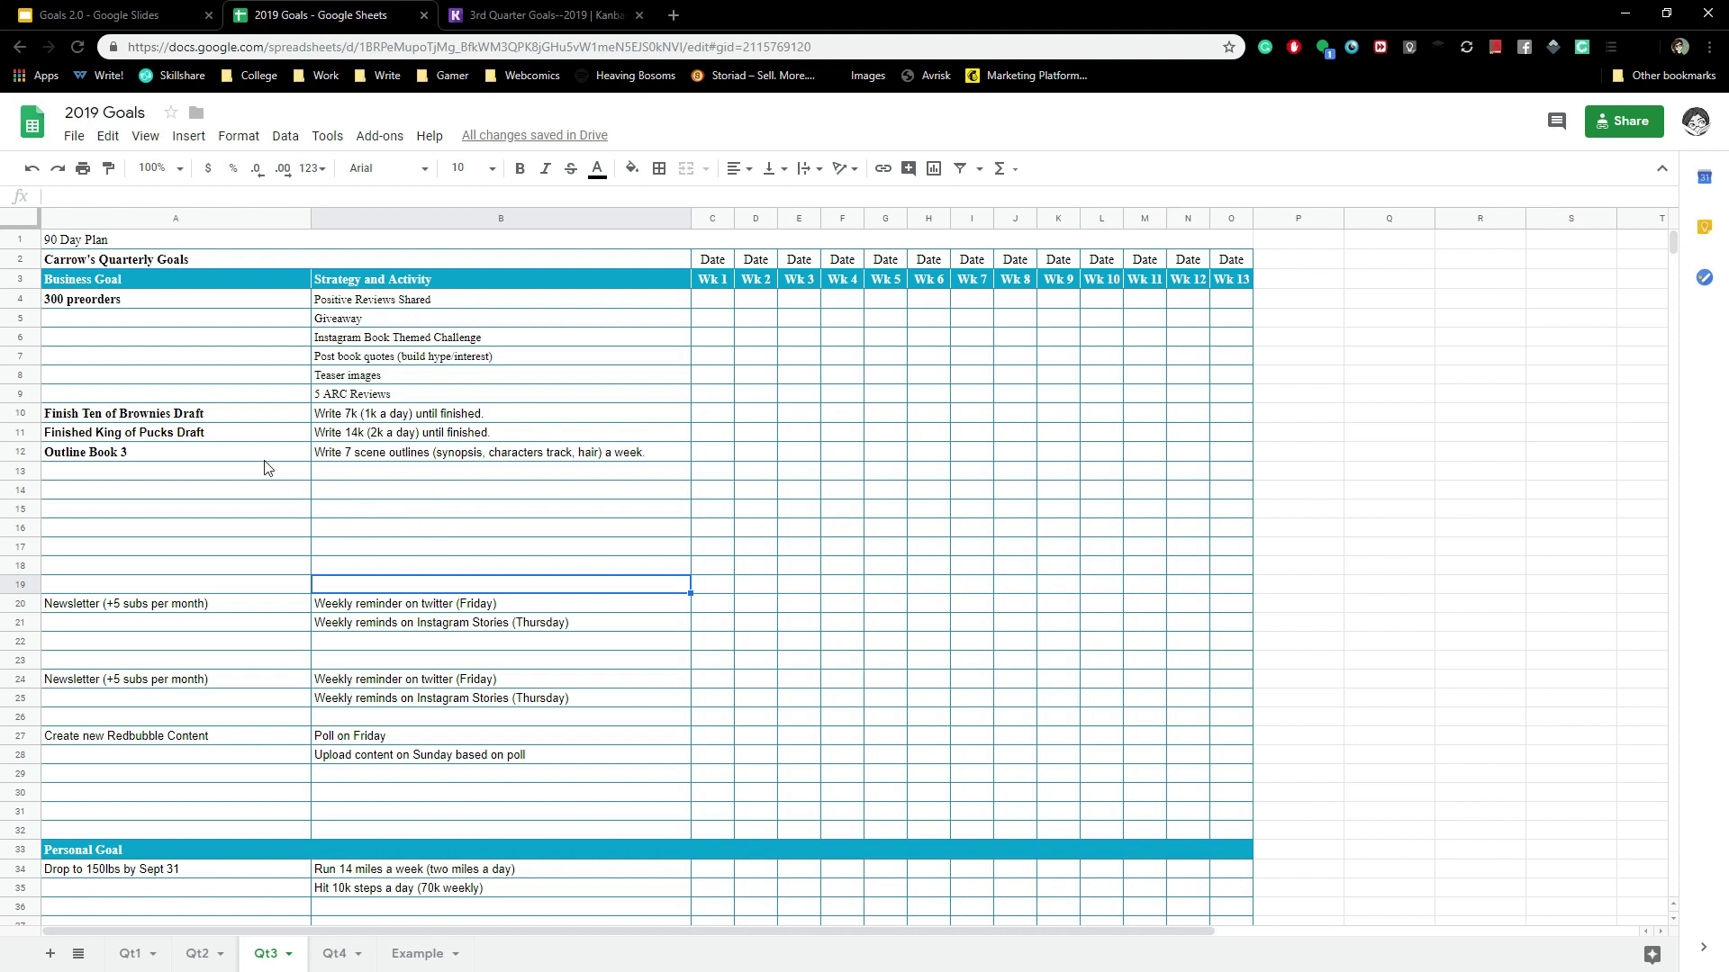
left_click(404, 420)
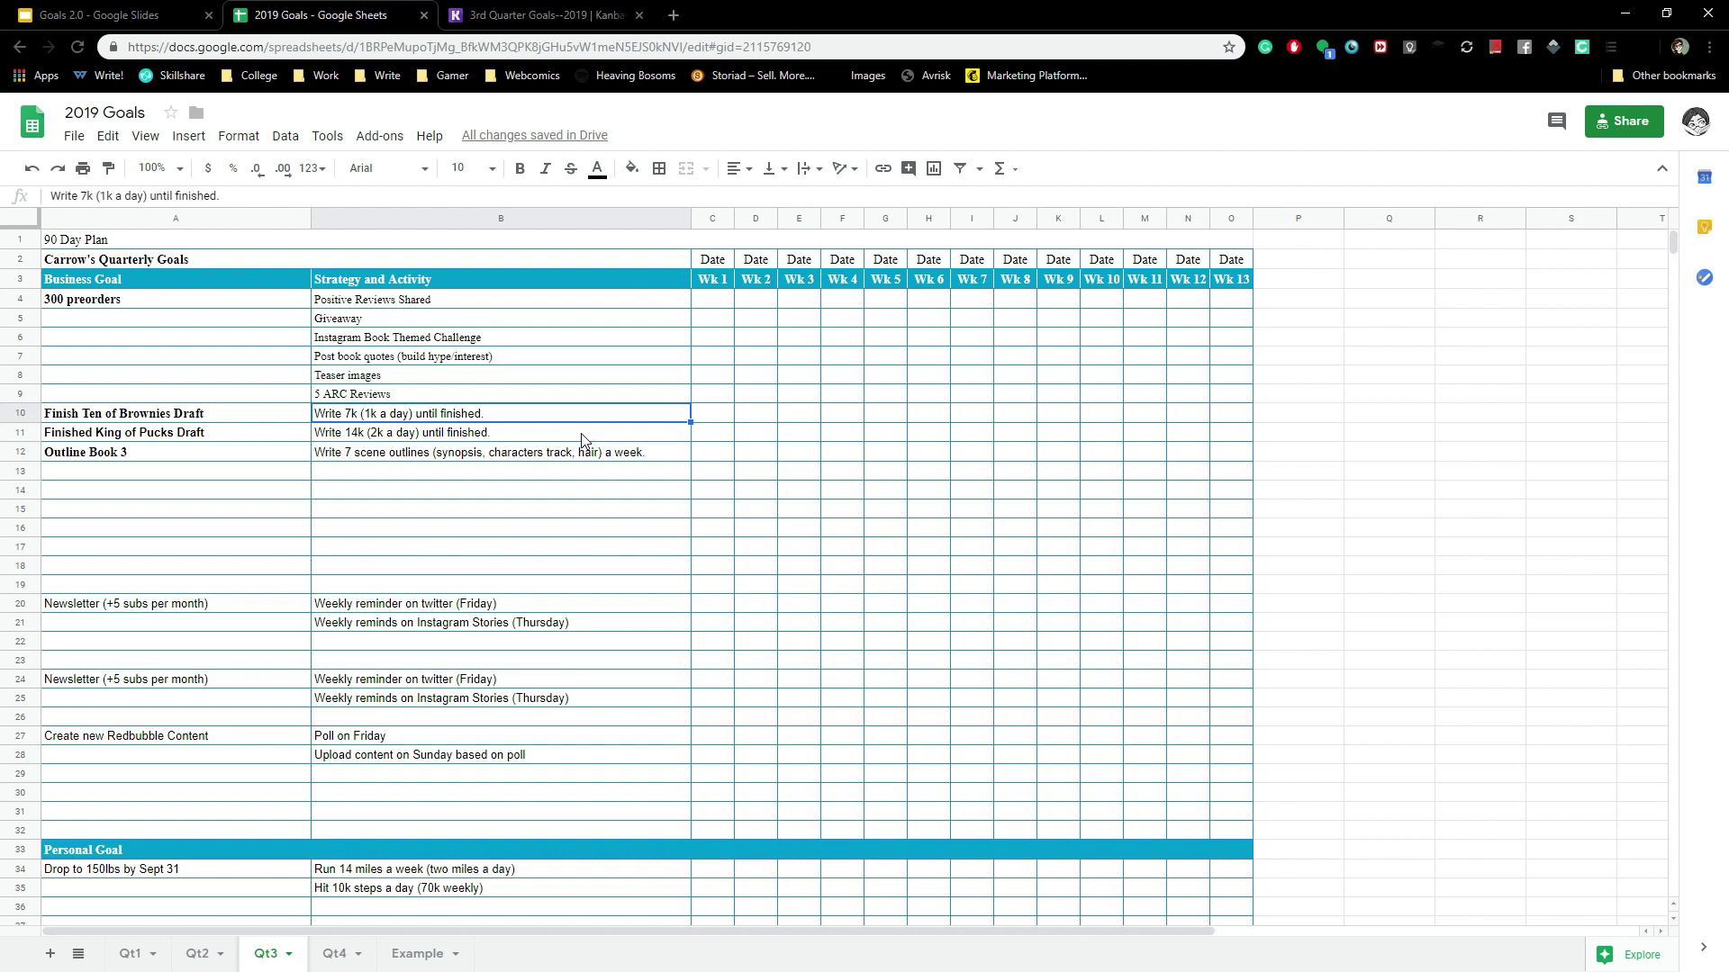
Switch to the 3rd Quarter Goals--2019 Kanban board and examine the cards in the 90 Day Goals list.
left_click(507, 24)
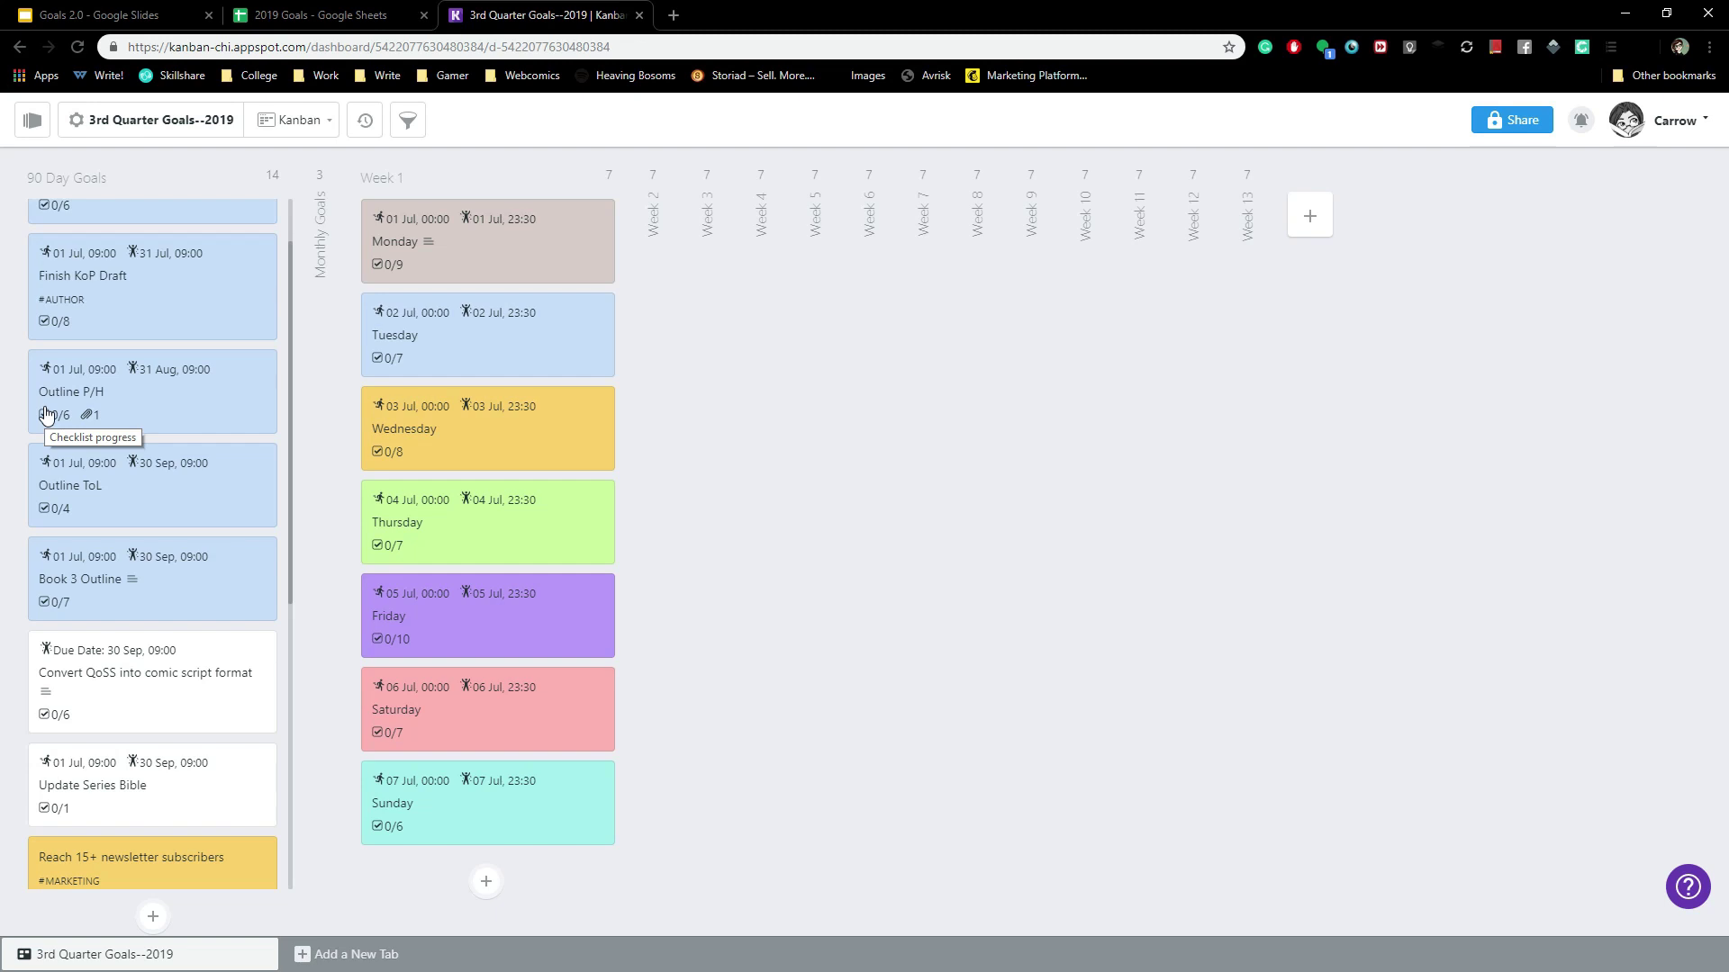
scroll(124, 462, "up", 1)
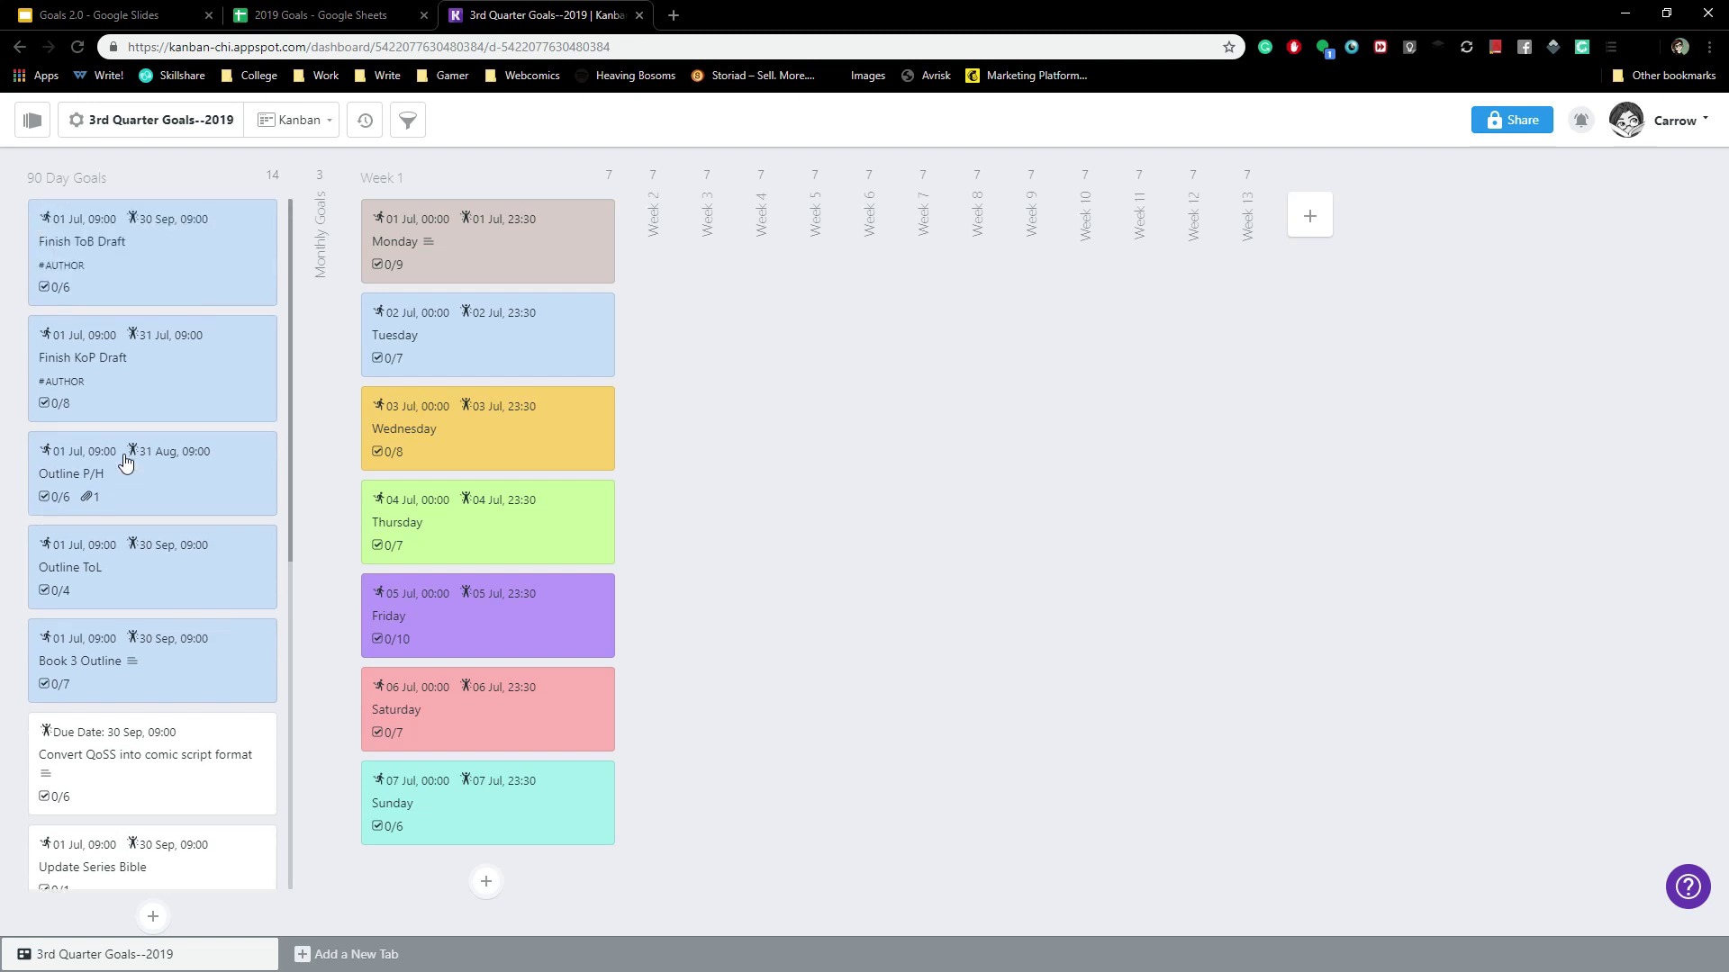
scroll(116, 277, "down", 5)
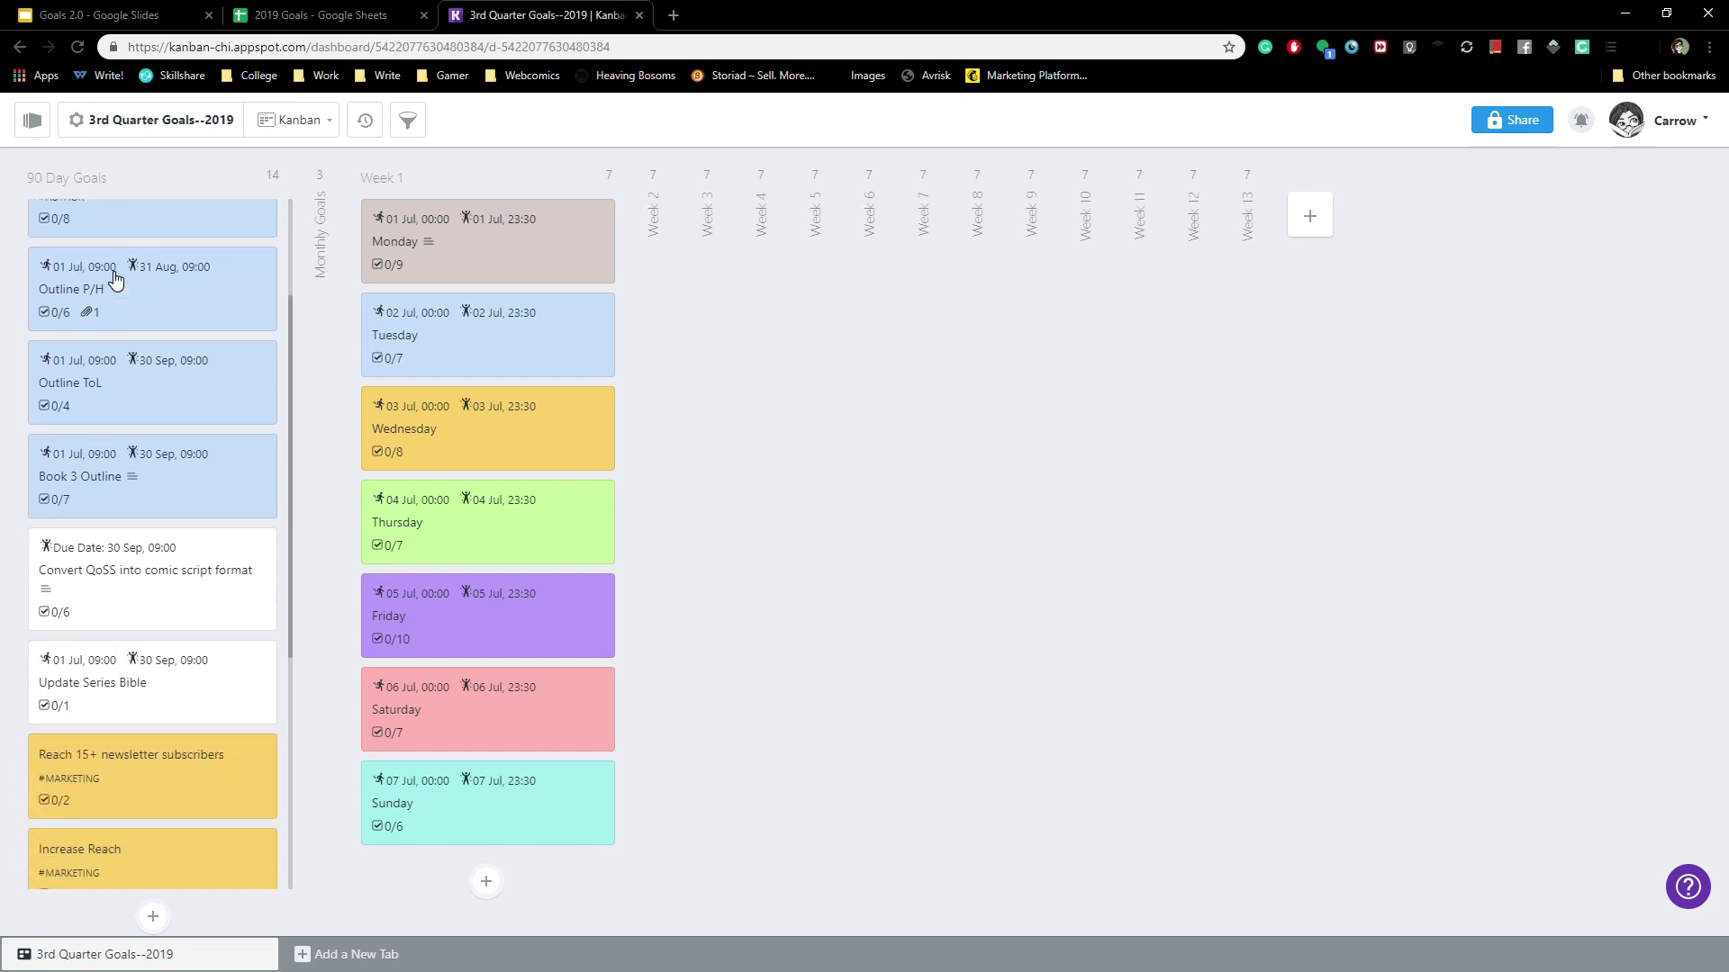
scroll(115, 279, "up", 5)
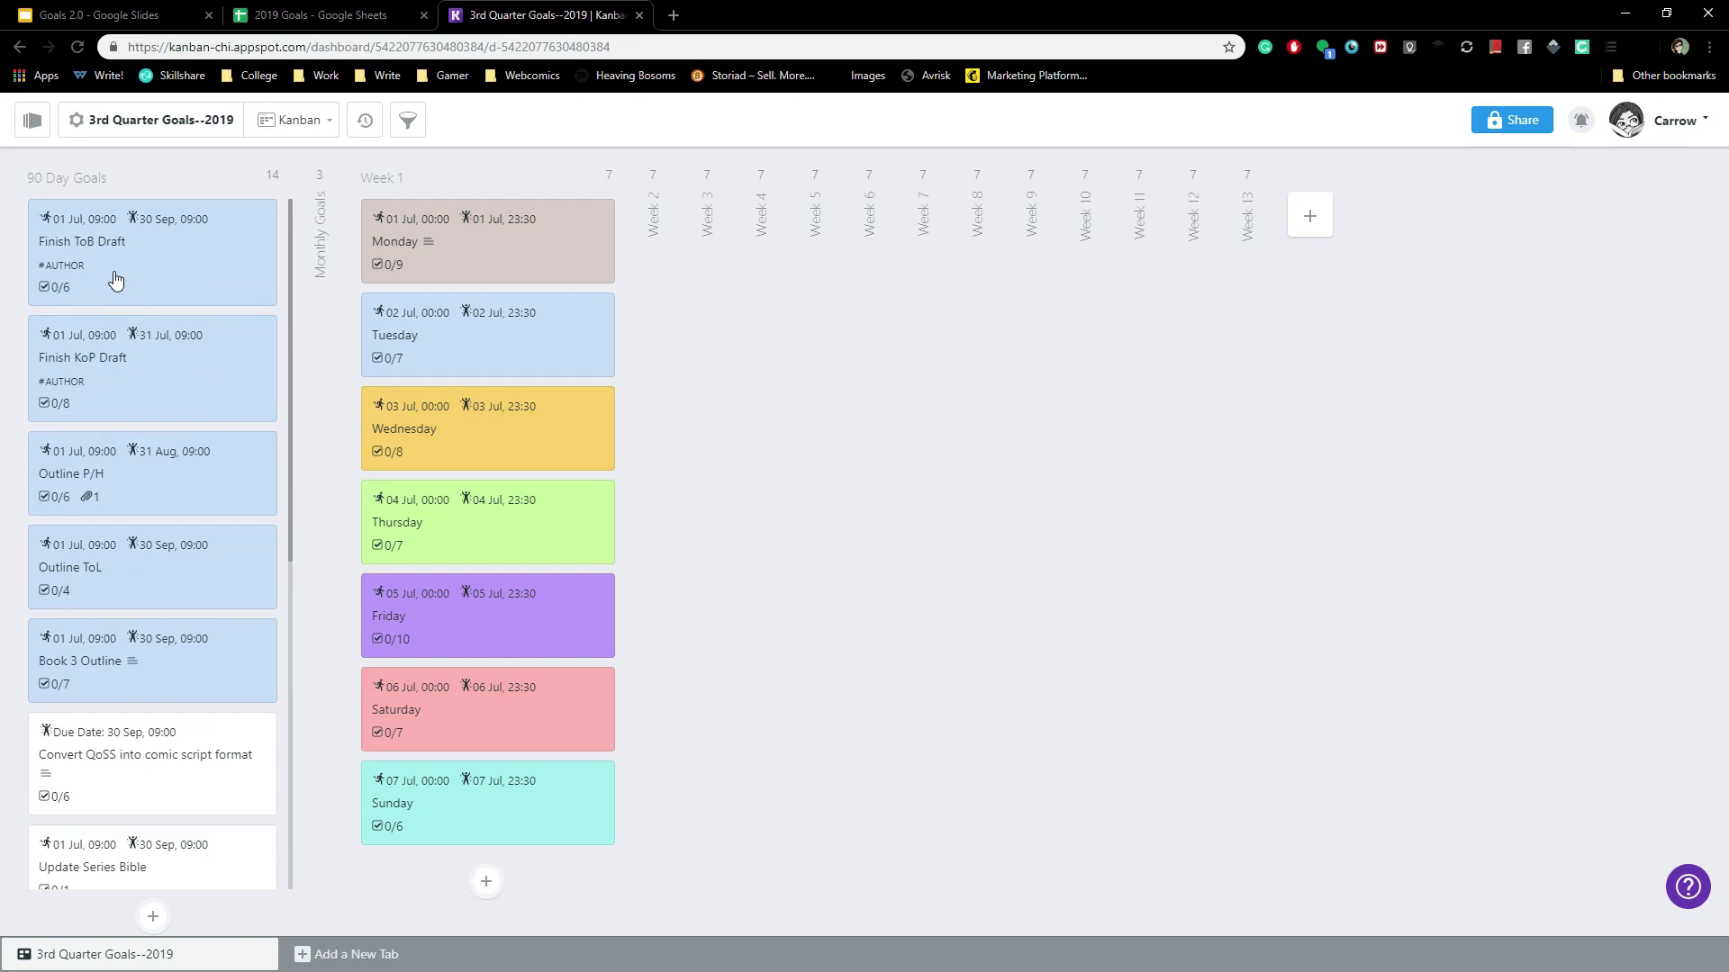
scroll(115, 279, "down", 5)
scroll(115, 279, "up", 5)
scroll(115, 279, "down", 5)
scroll(116, 279, "up", 5)
scroll(173, 272, "down", 5)
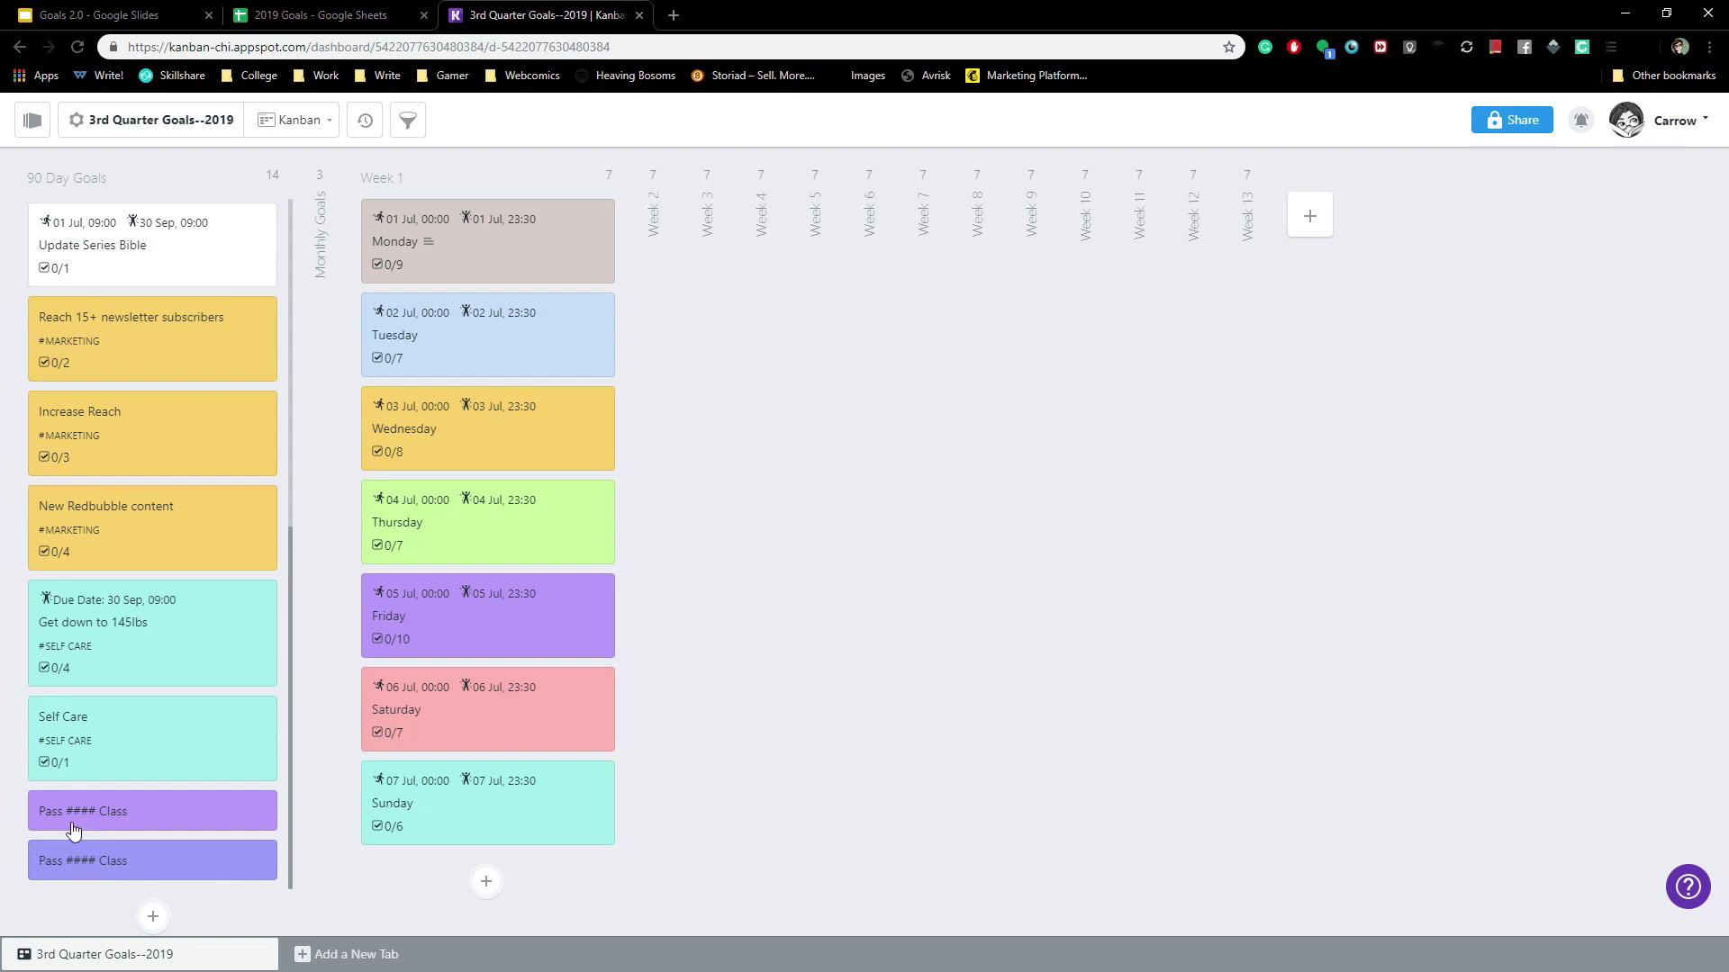
scroll(177, 560, "up", 1)
scroll(178, 560, "up", 5)
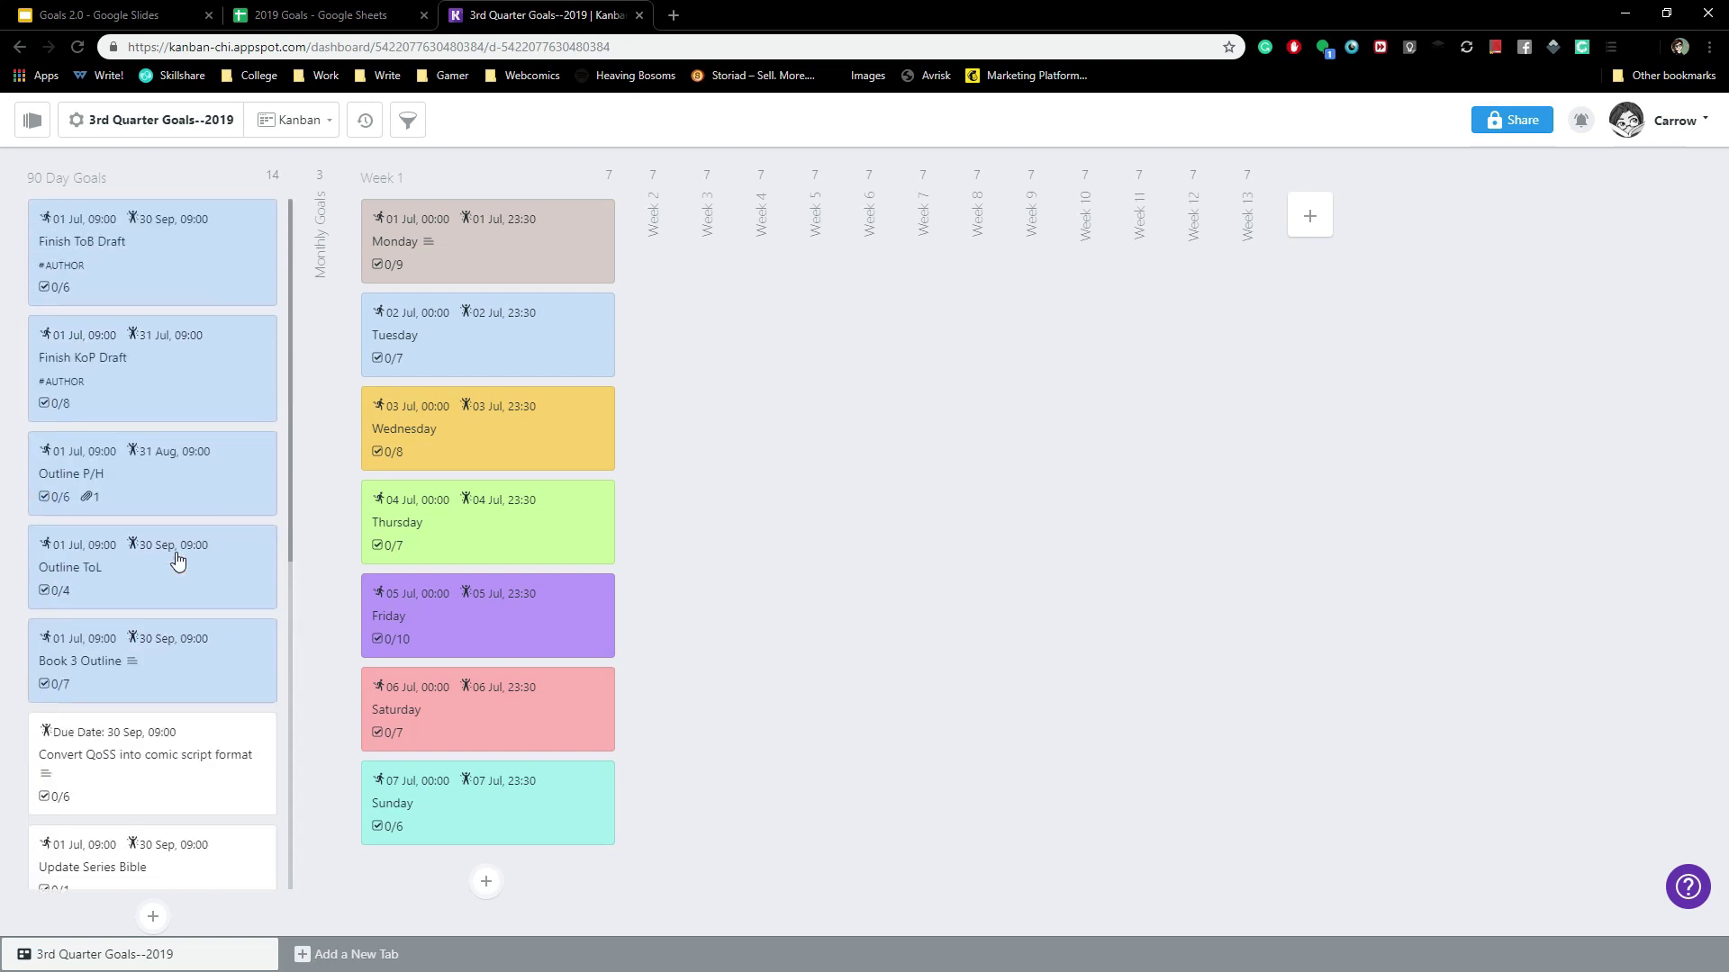
scroll(194, 456, "down", 4)
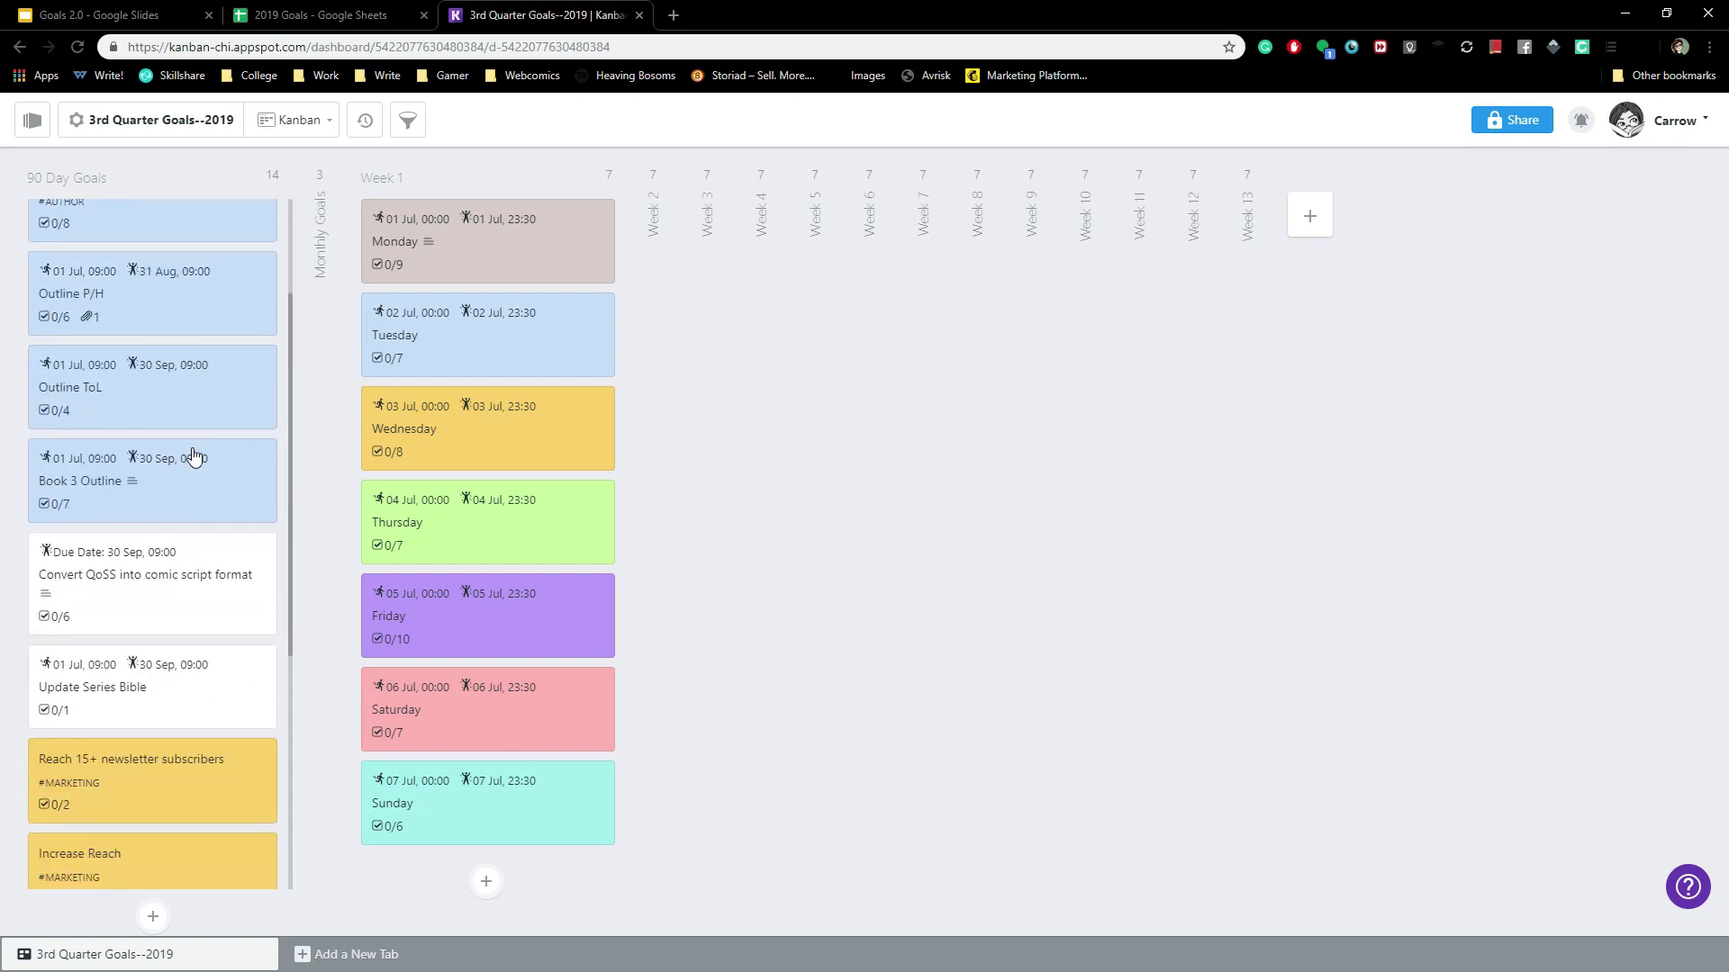
scroll(181, 553, "down", 1)
scroll(182, 553, "up", 1)
scroll(181, 552, "down", 3)
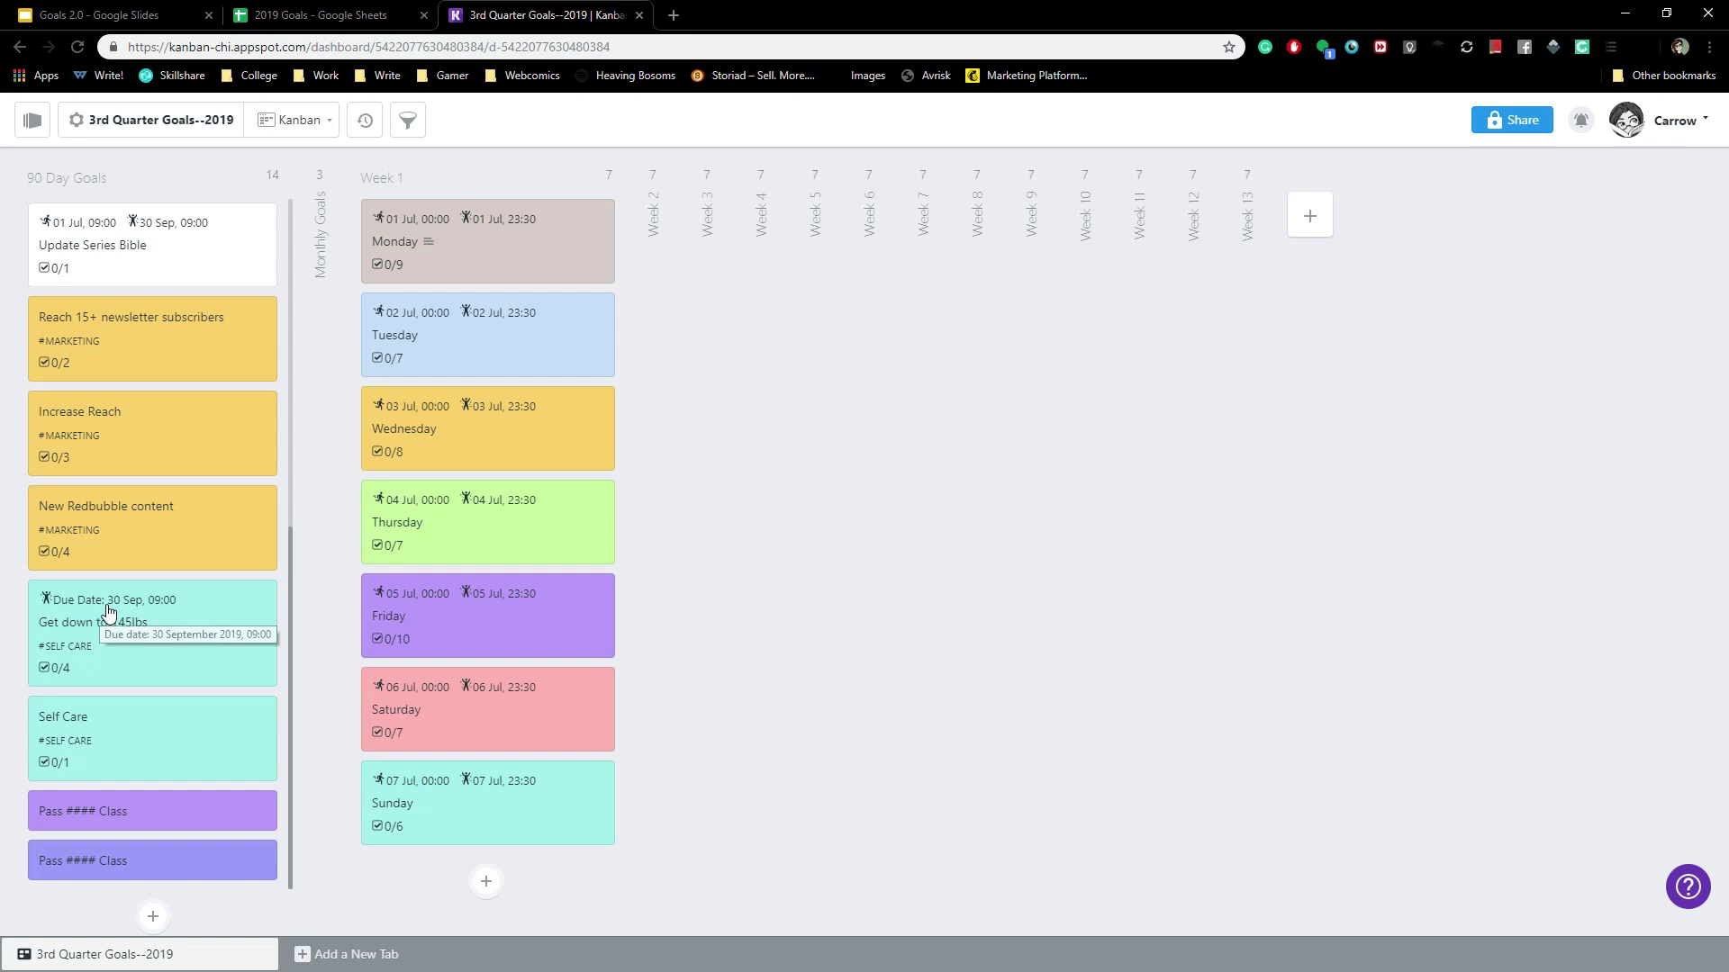
Open the "Get down to 145lbs" card and view its dates, checklist and tags.
left_click(187, 671)
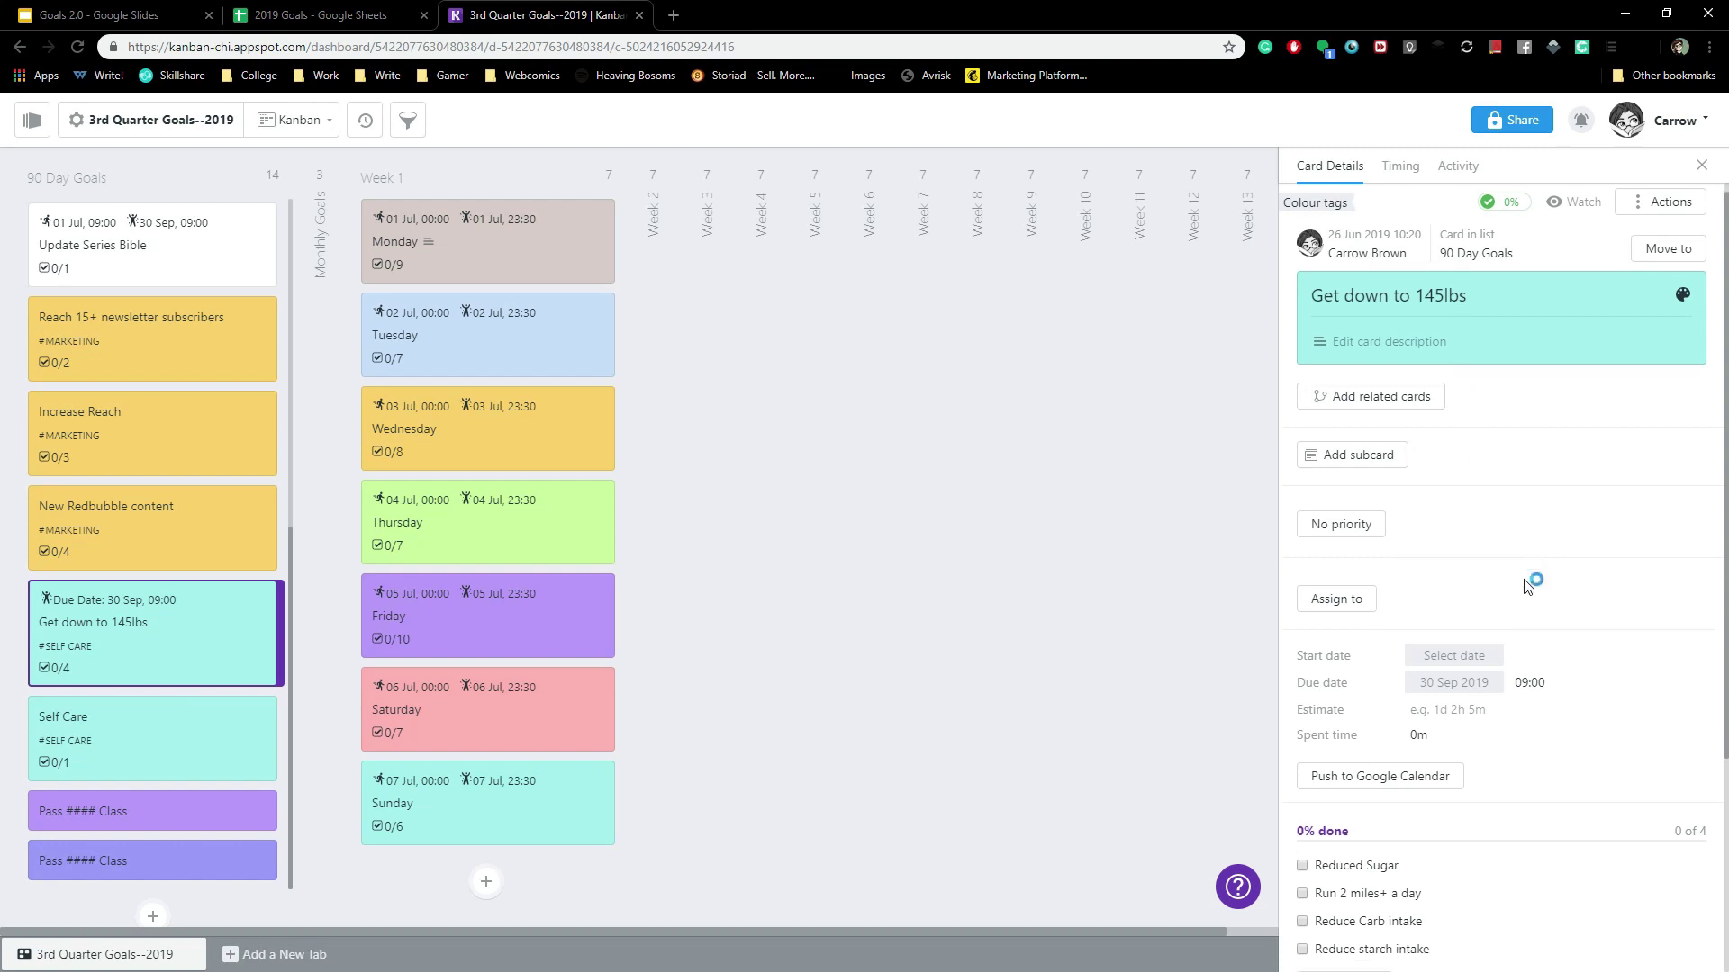
scroll(1528, 579, "down", 3)
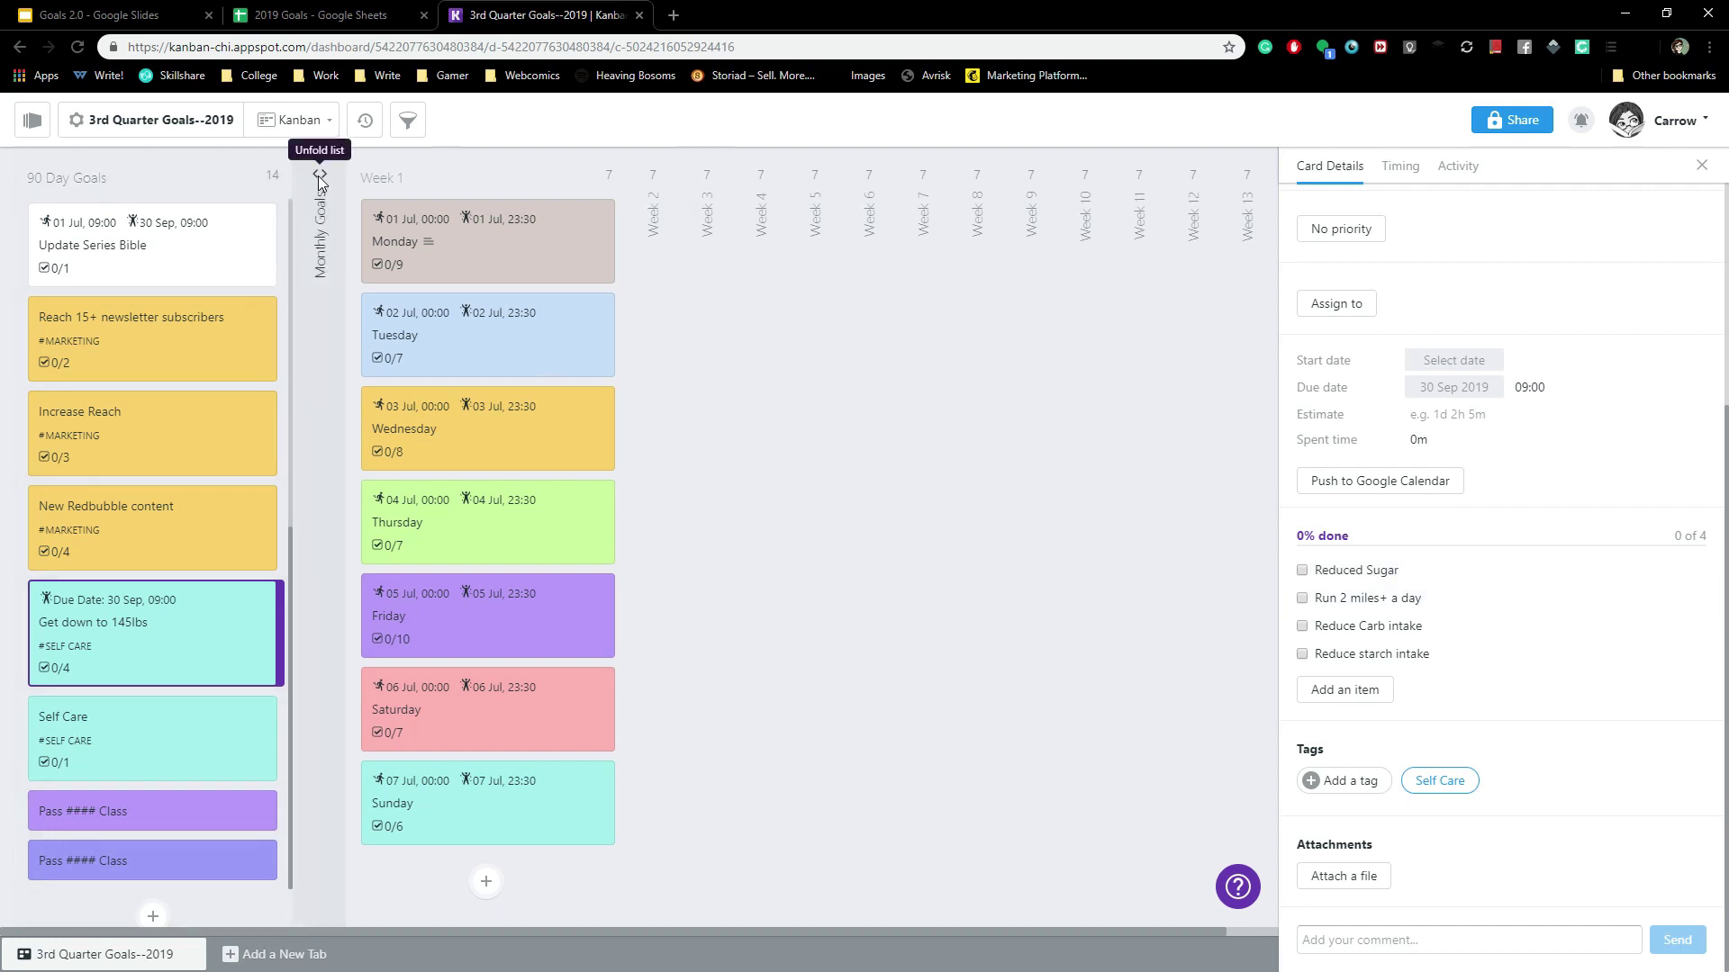
Unfold the Monthly Goals list and review the checklists of the "Month 1: July" and "Month 2: Aug" cards.
left_click(326, 170)
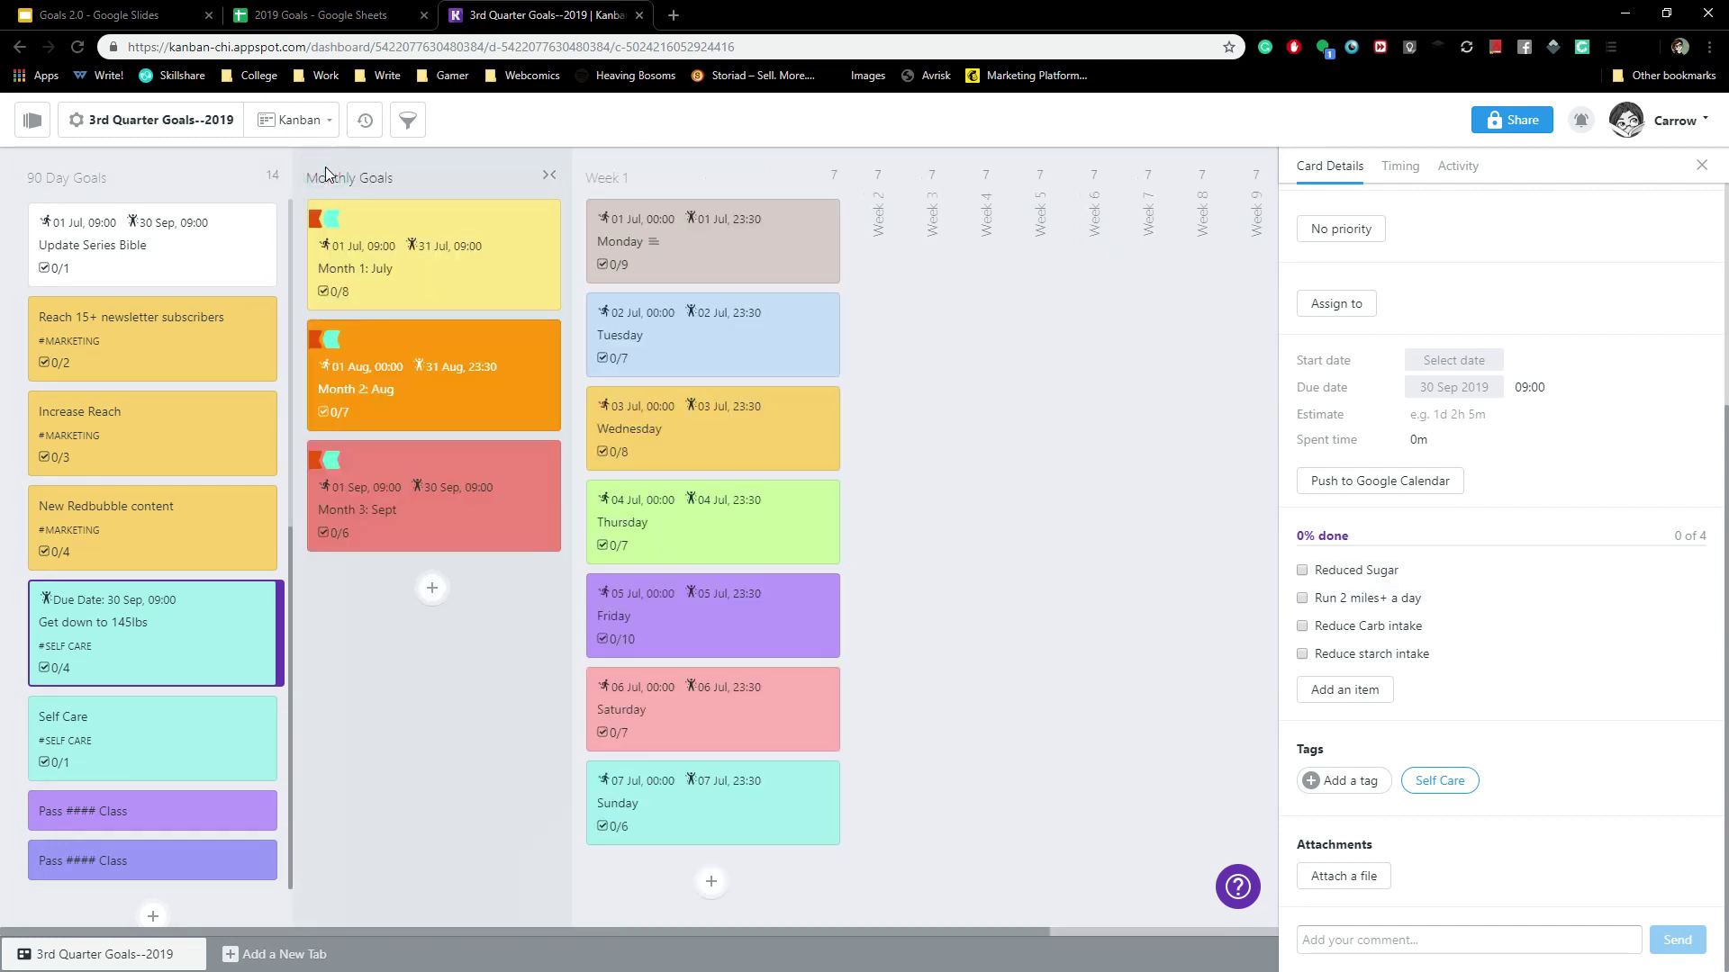
left_click(509, 287)
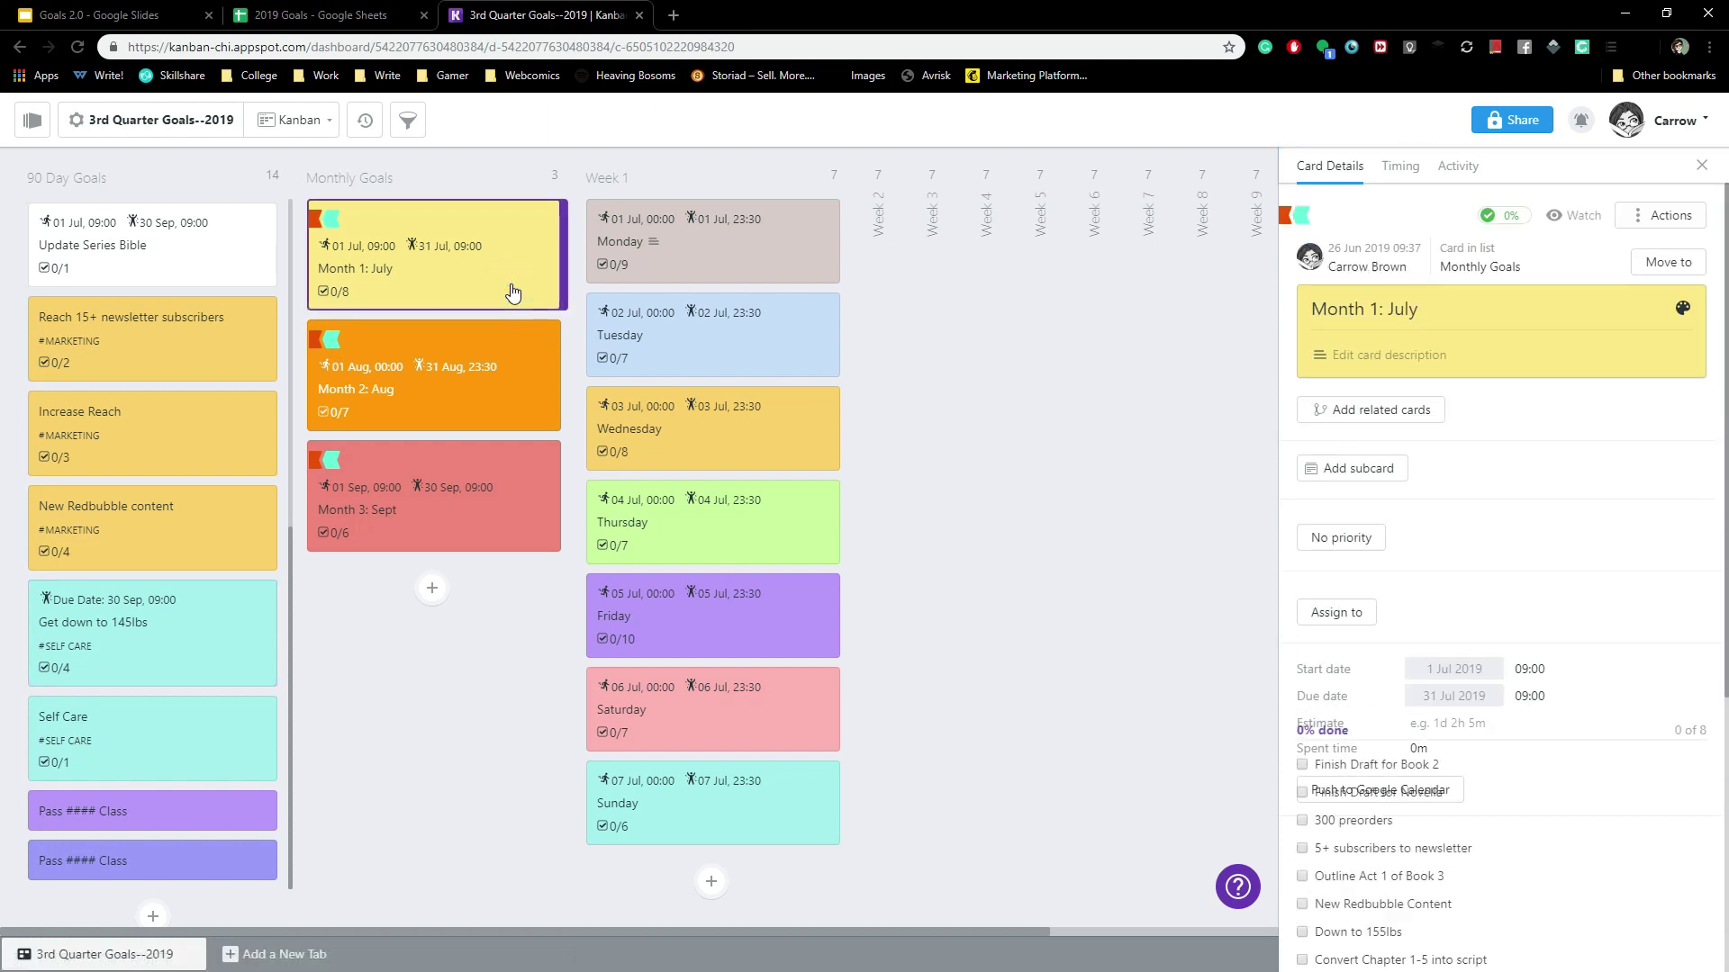
scroll(1516, 592, "down", 4)
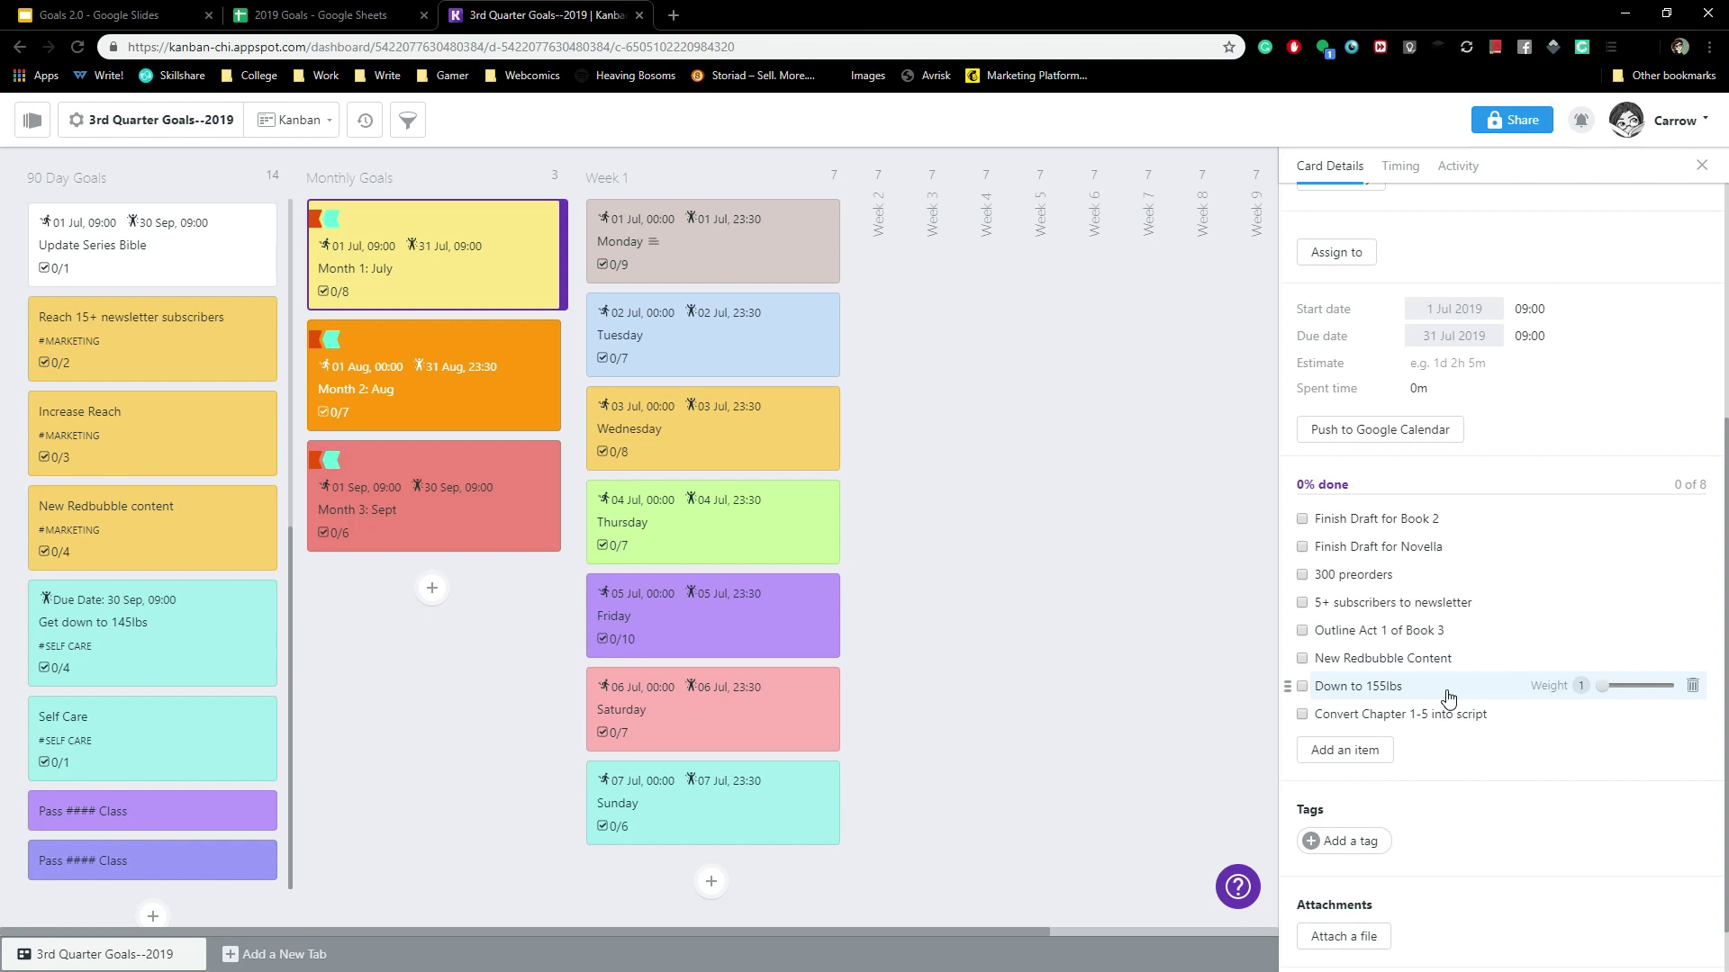
left_click(461, 400)
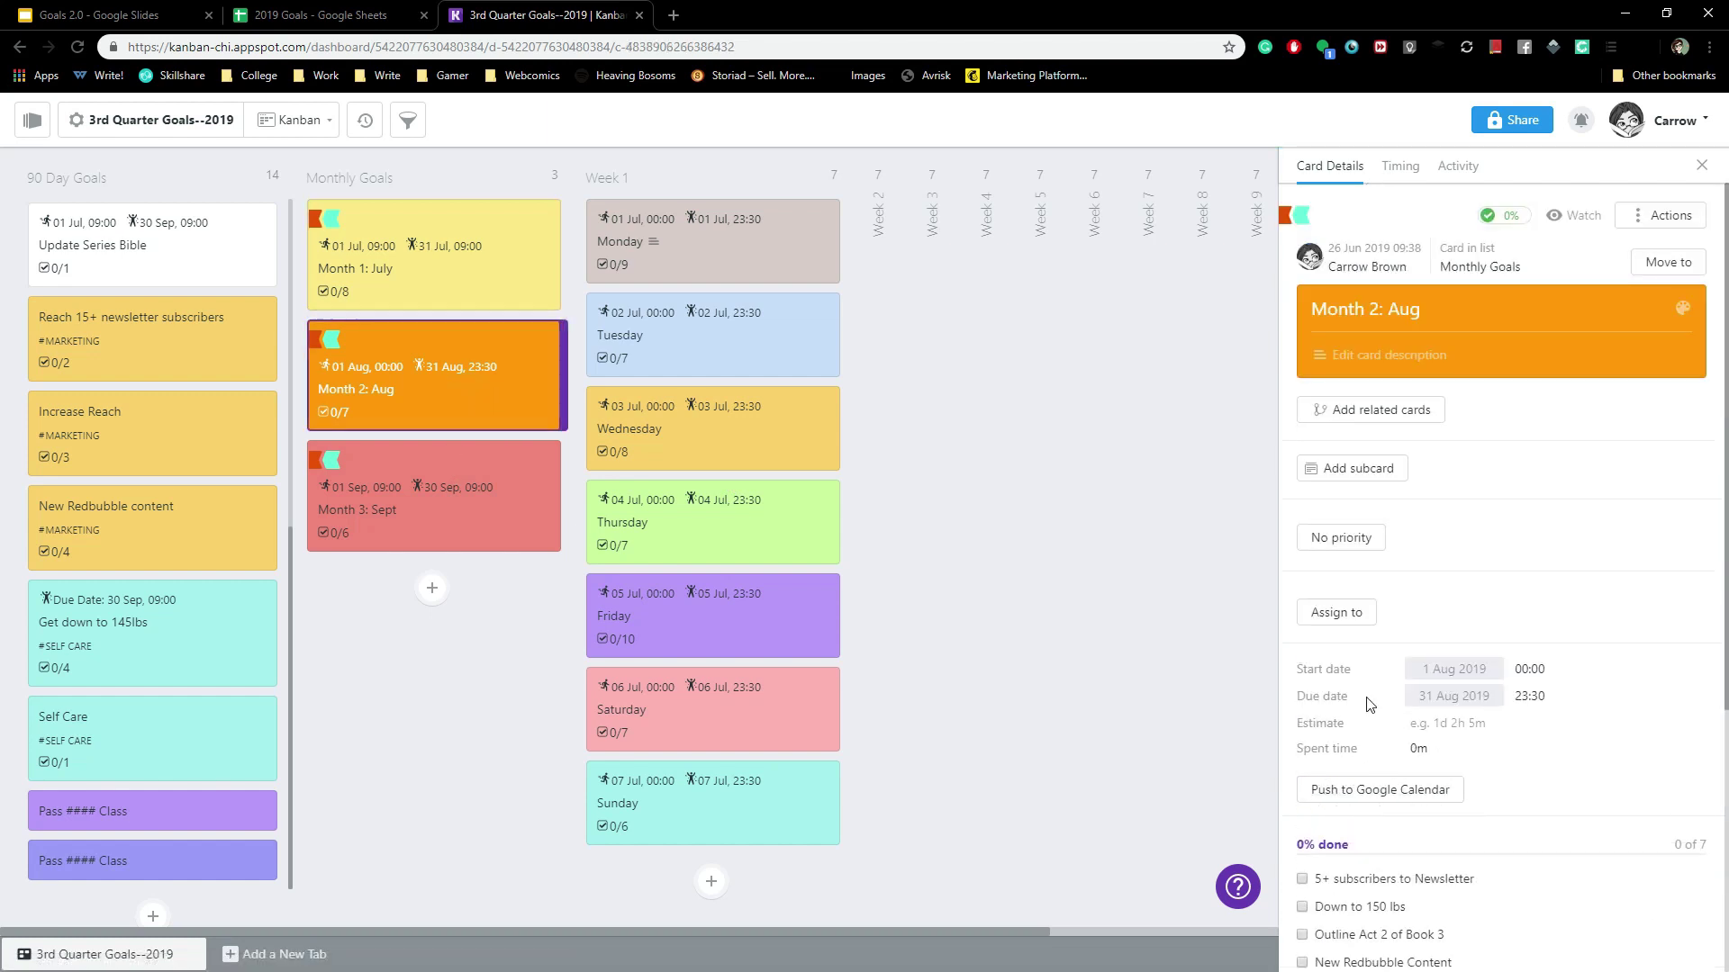
scroll(1490, 705, "down", 4)
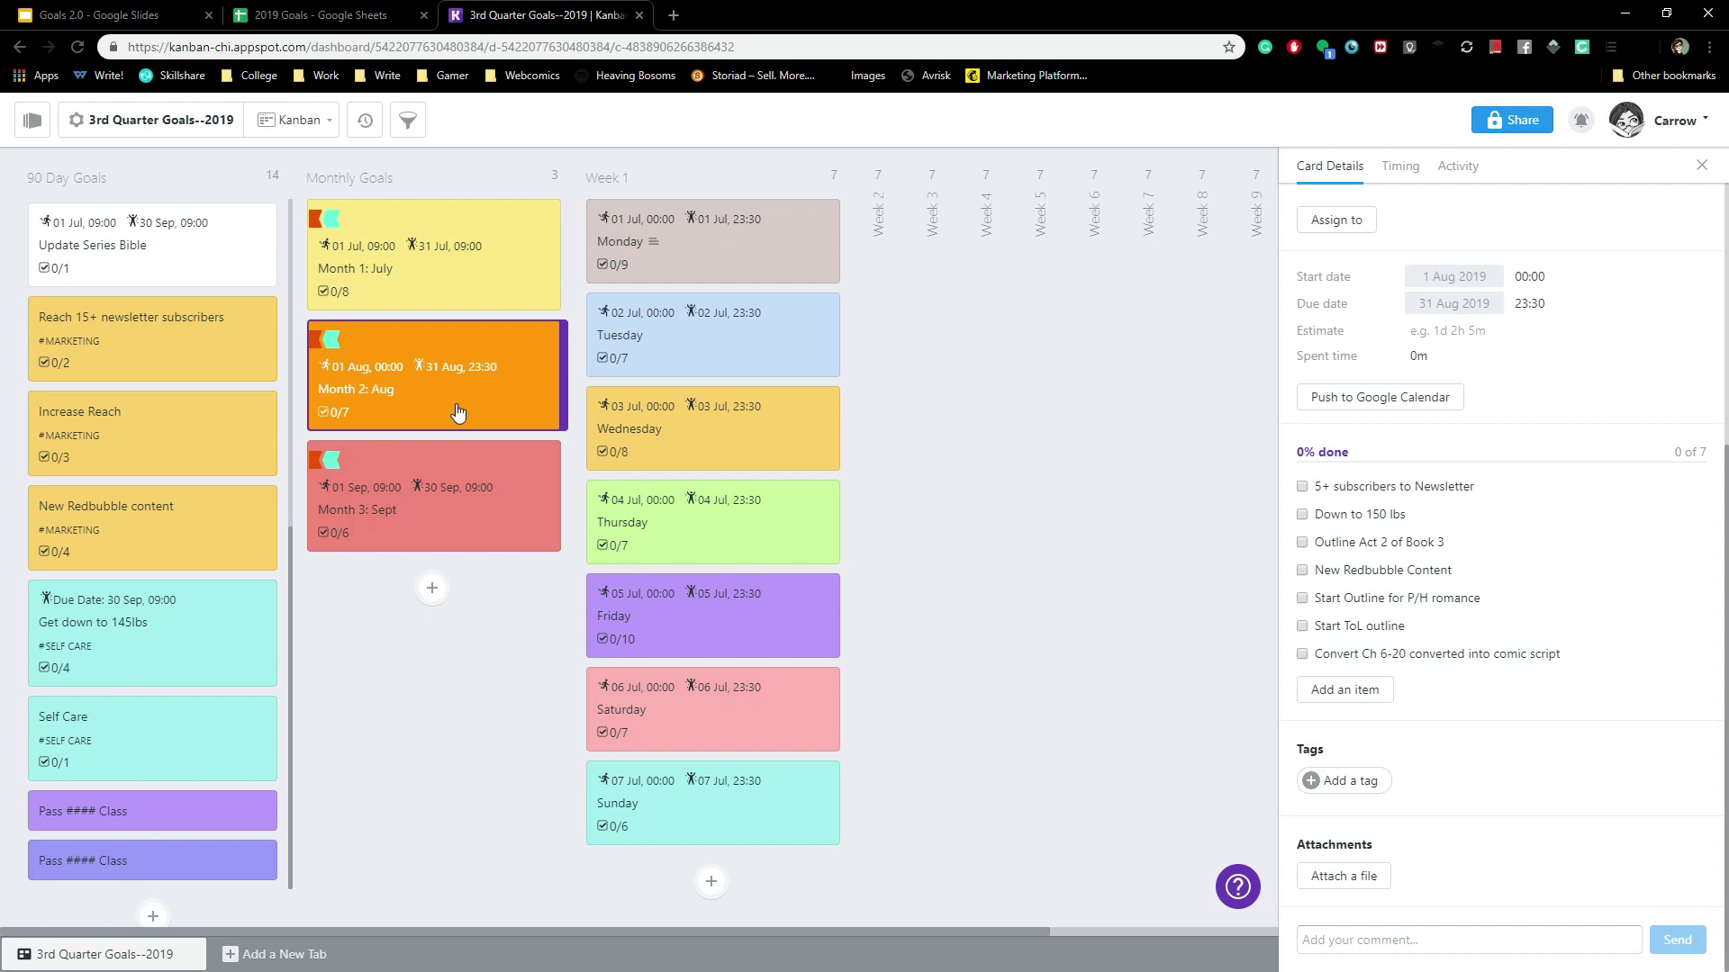
Open the Monday card in the Week 1 list and review its daily task checklist.
left_click(774, 260)
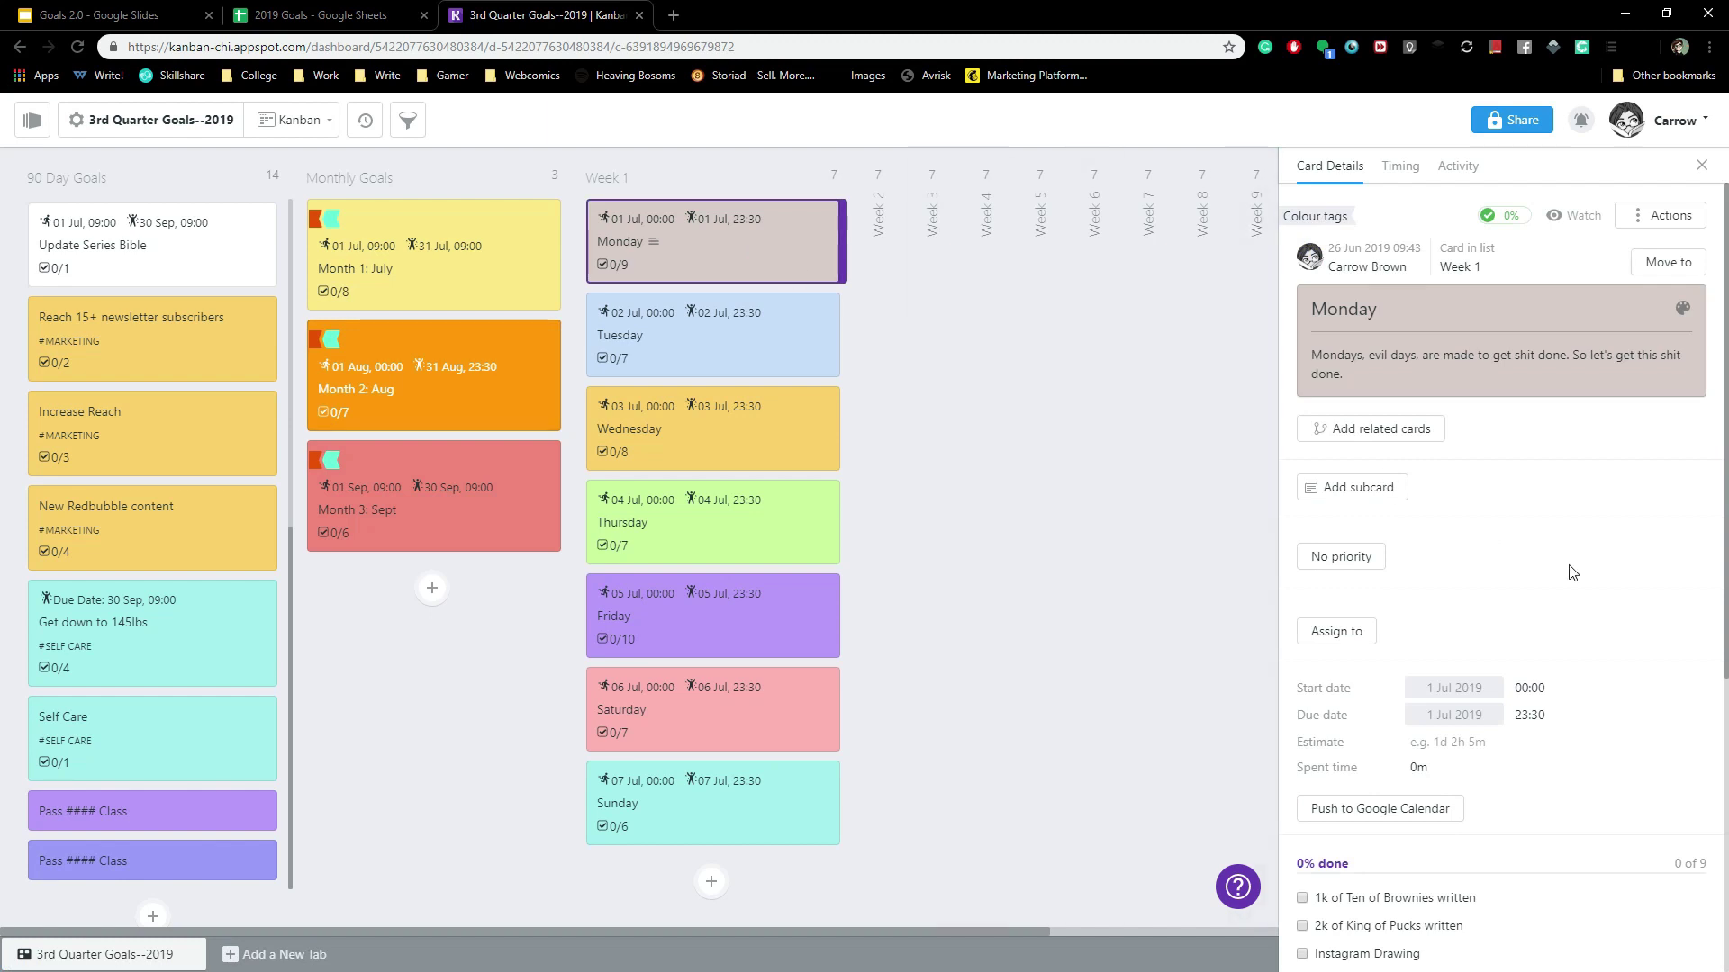
scroll(1567, 567, "down", 5)
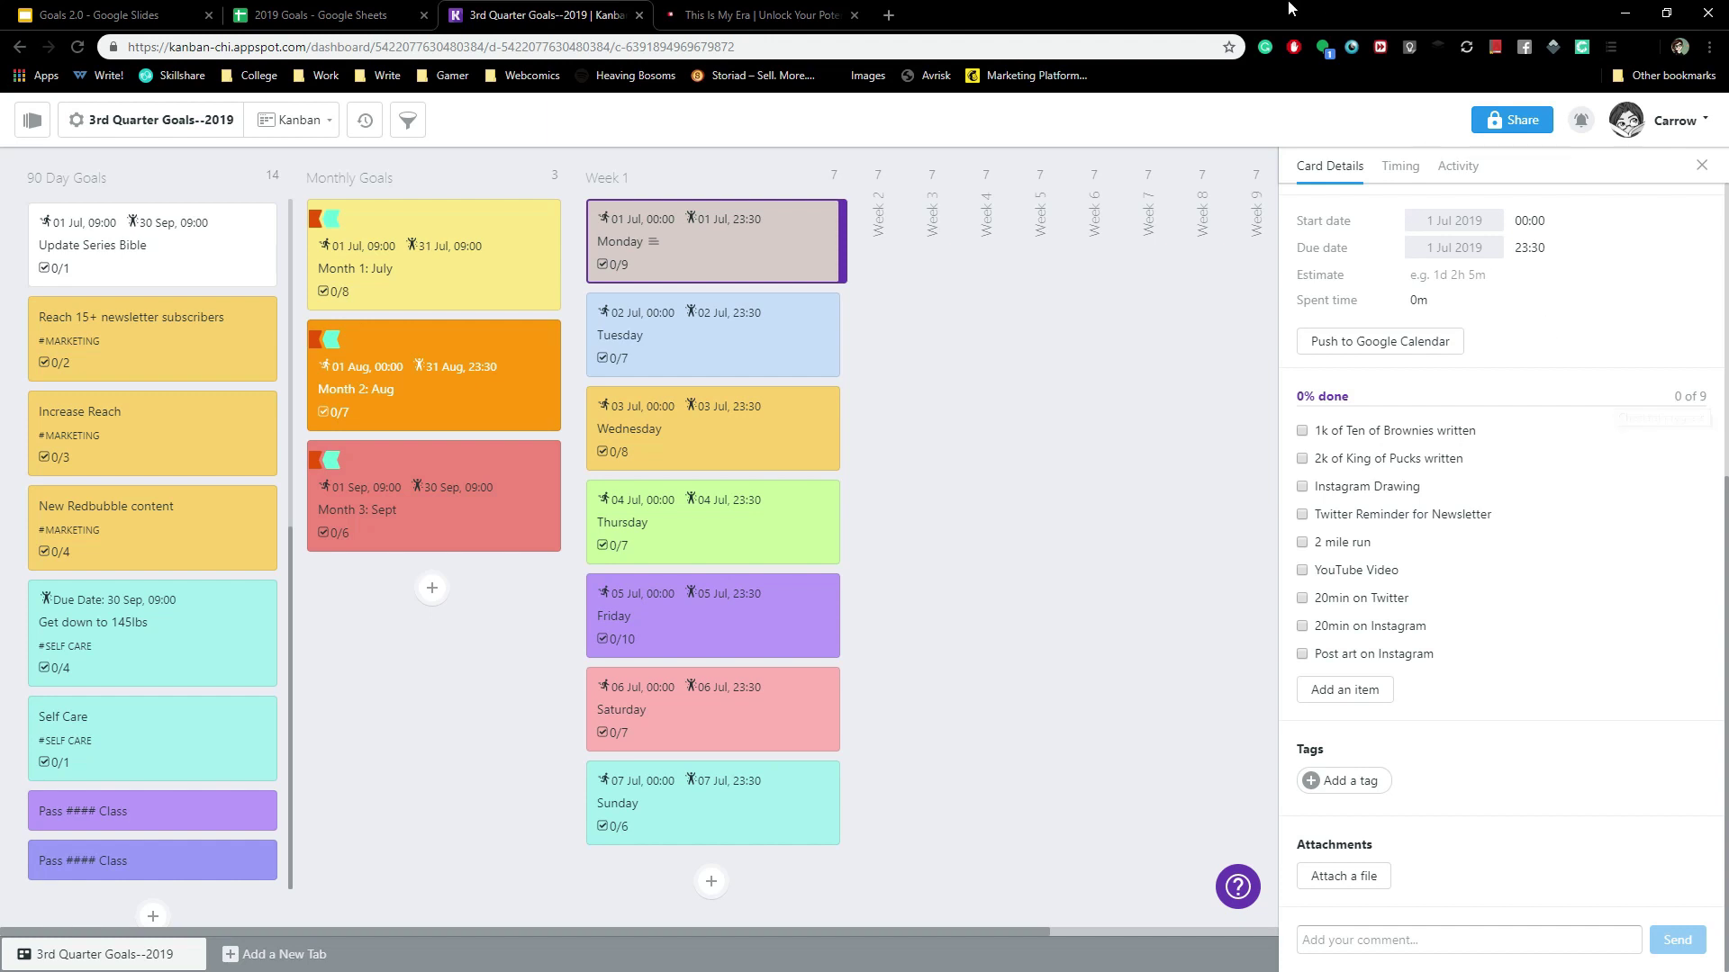
Switch to the This Is My Era website and look over the planner presented on its home page.
left_click(742, 15)
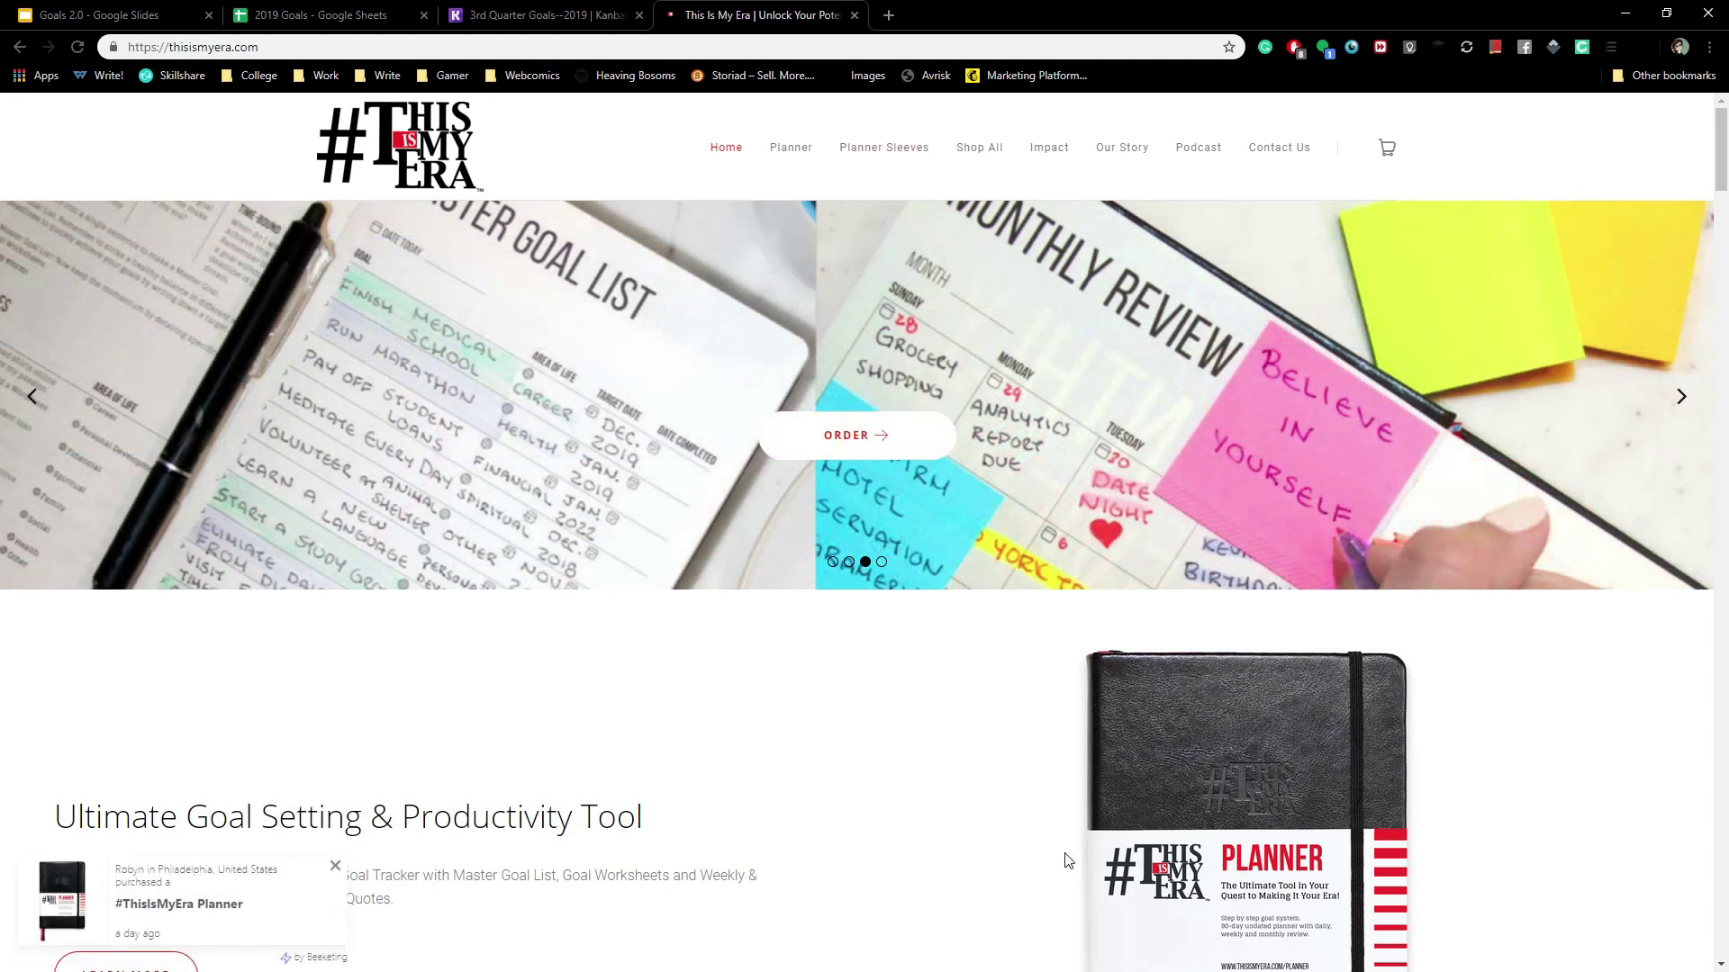
scroll(1556, 793, "down", 2)
scroll(1556, 794, "down", 3)
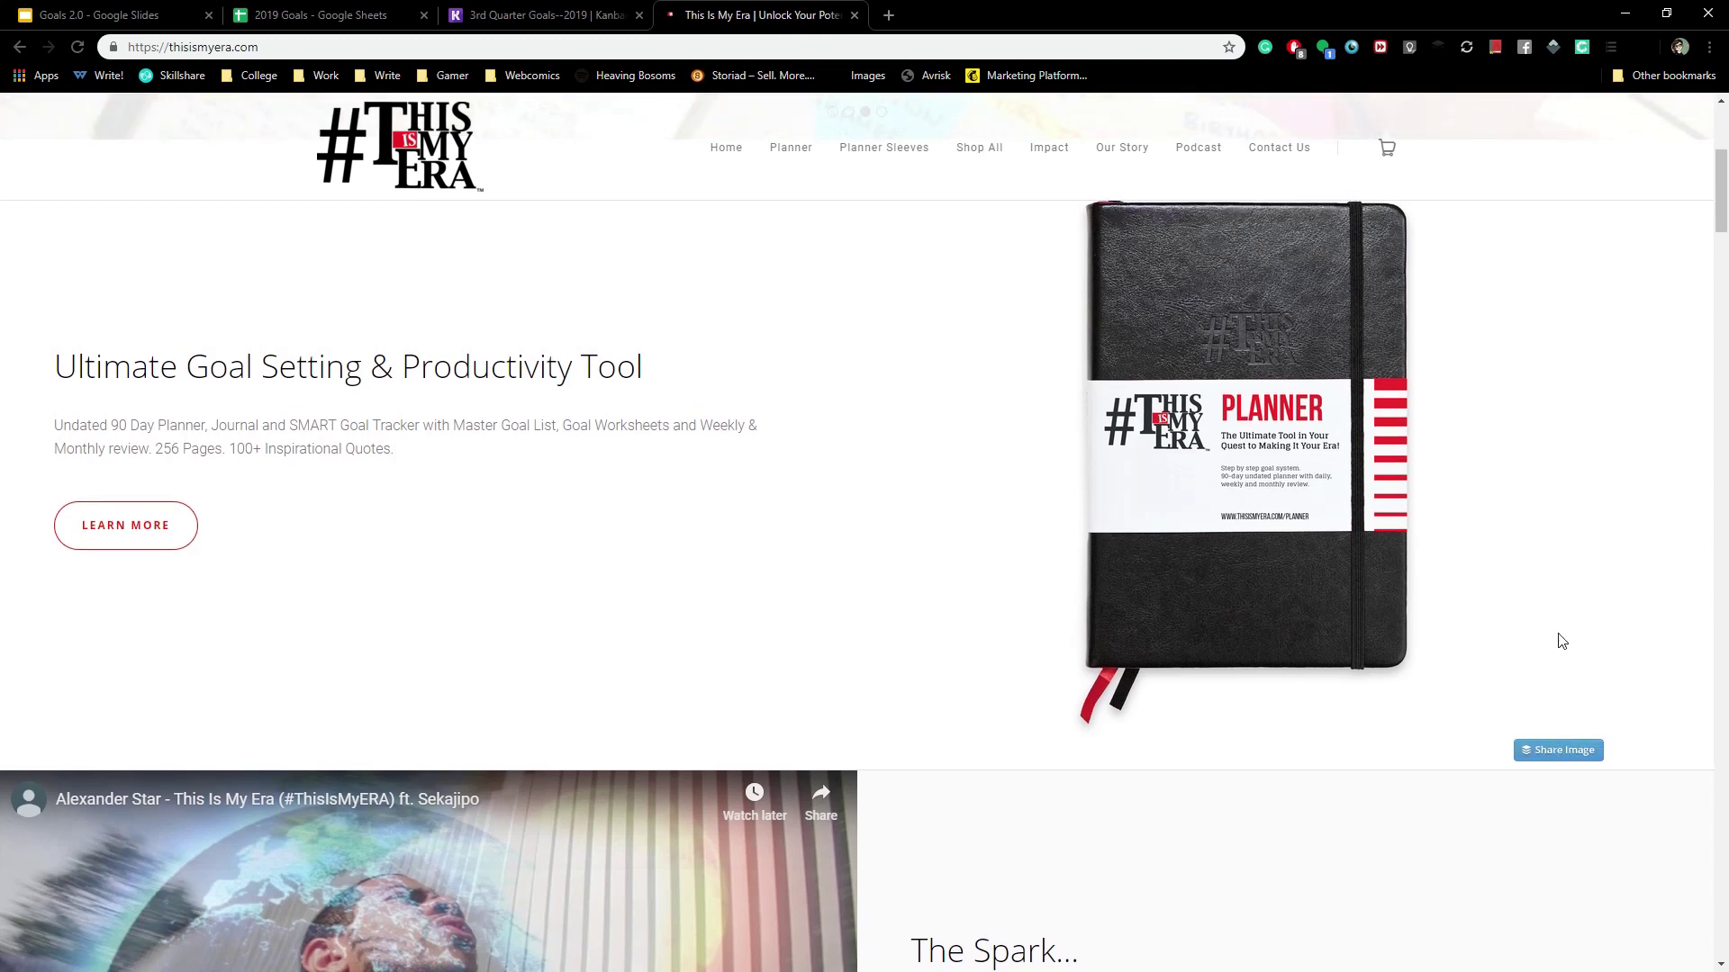
scroll(1561, 641, "up", 5)
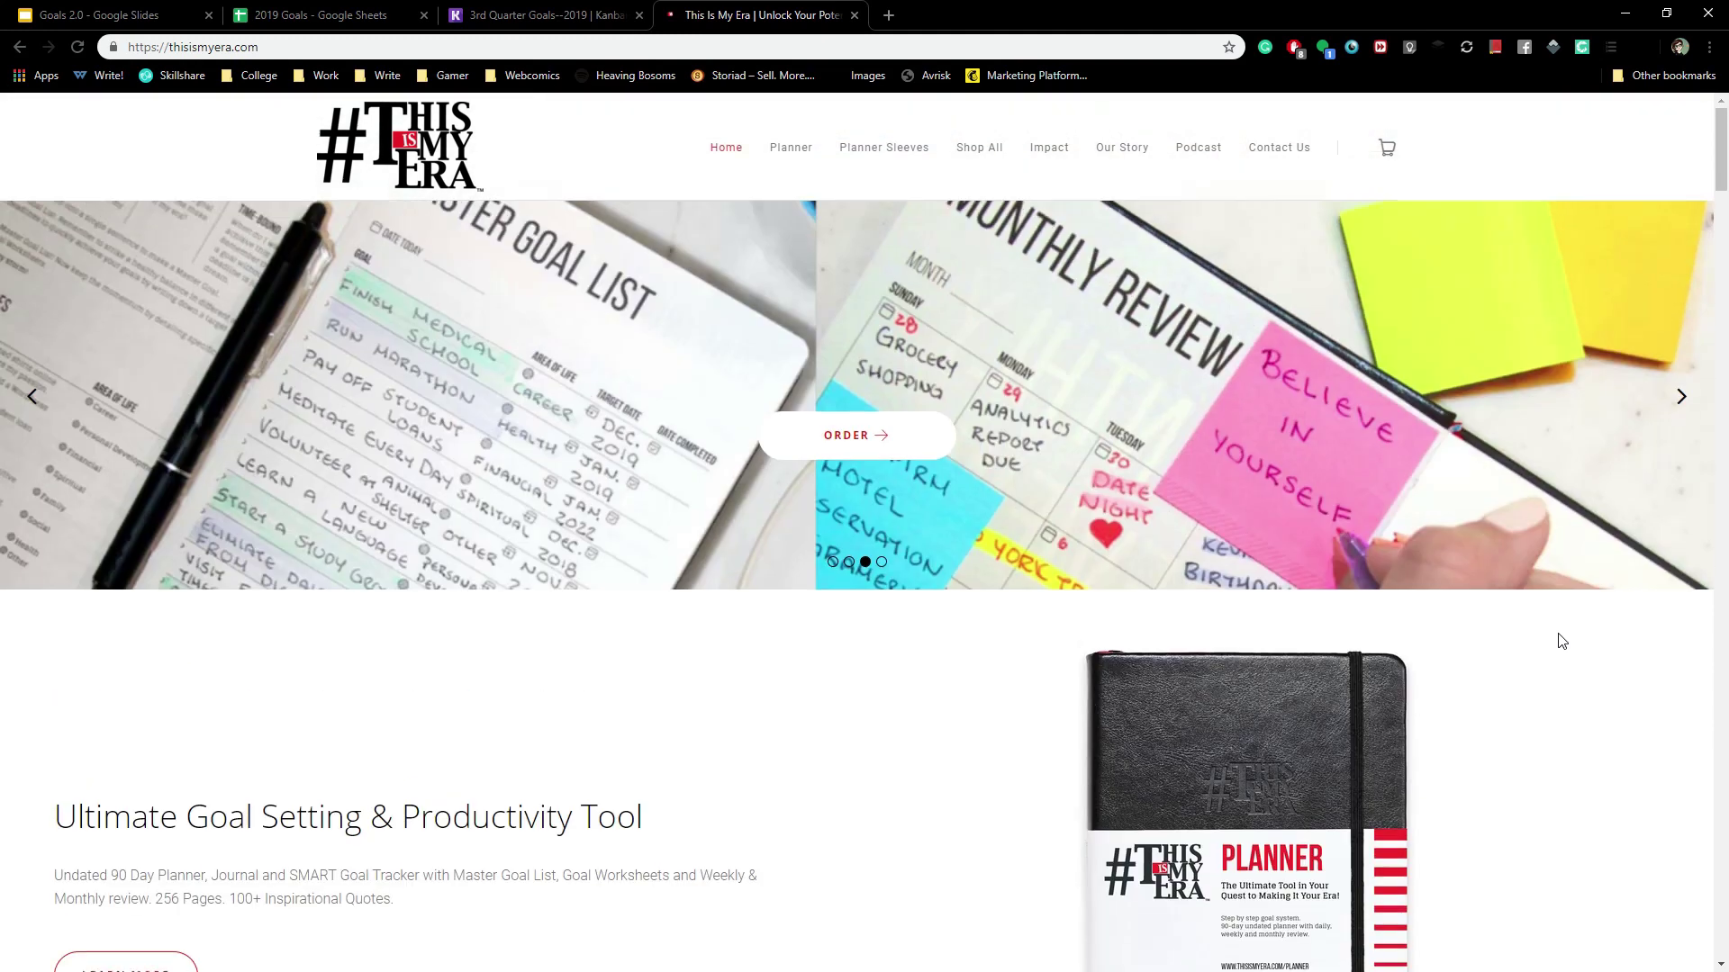